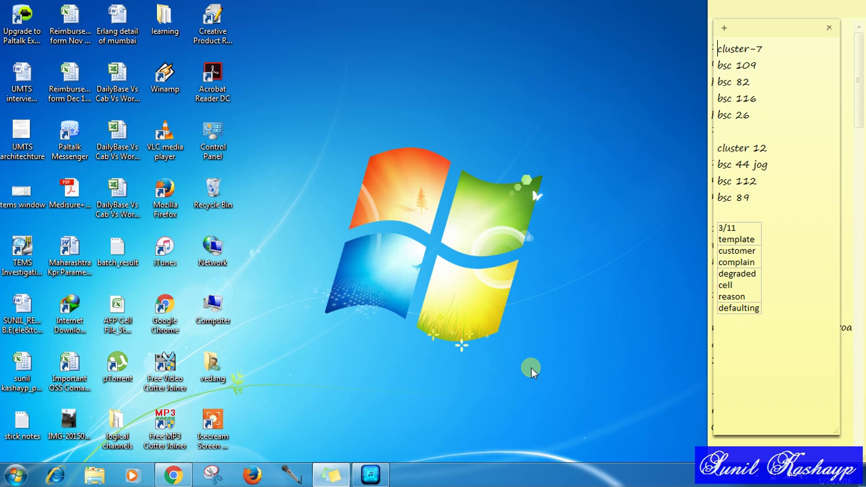
Launch TEMS Investigation 13.1.60 and open the default recent workspace gf.tdc.
{"action": "left_click", "coordinate": [23, 252]}
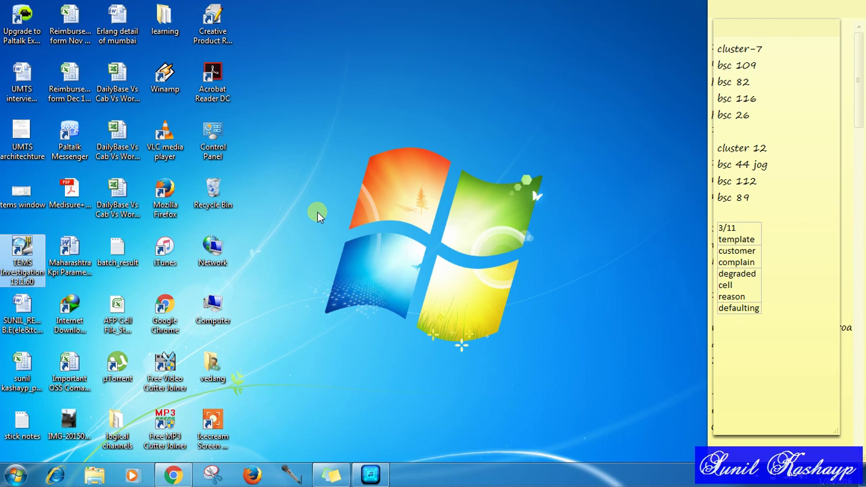
{"action": "double_click", "coordinate": [34, 264]}
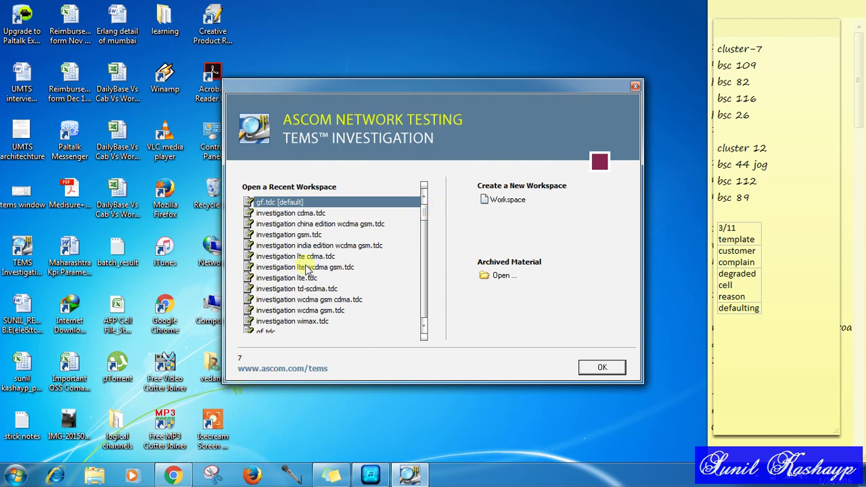
{"action": "left_click", "coordinate": [280, 268]}
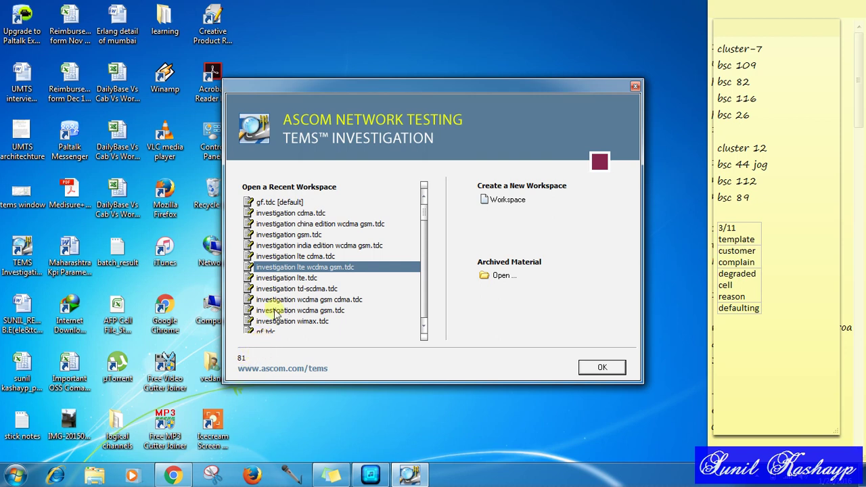
{"action": "left_click", "coordinate": [302, 234]}
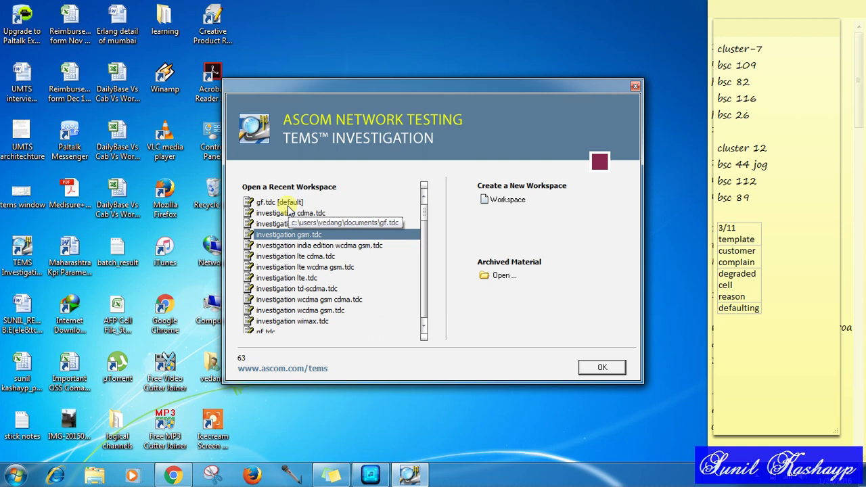
{"action": "left_click", "coordinate": [279, 203]}
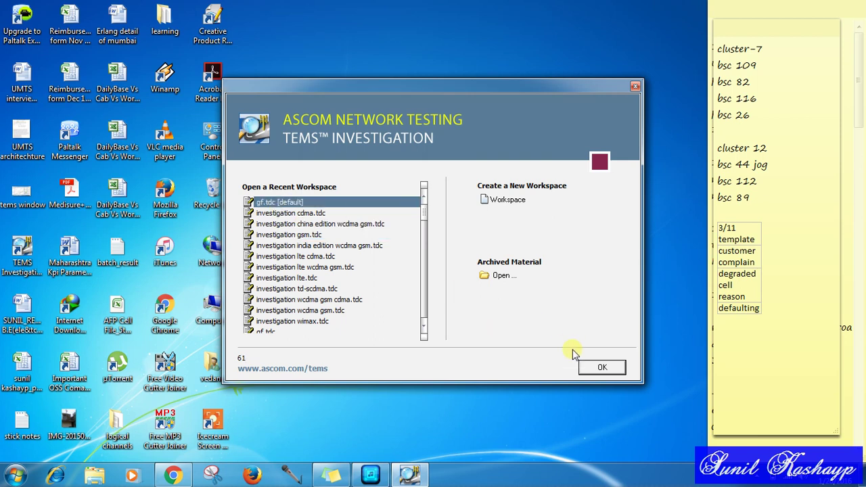
{"action": "left_click", "coordinate": [603, 366]}
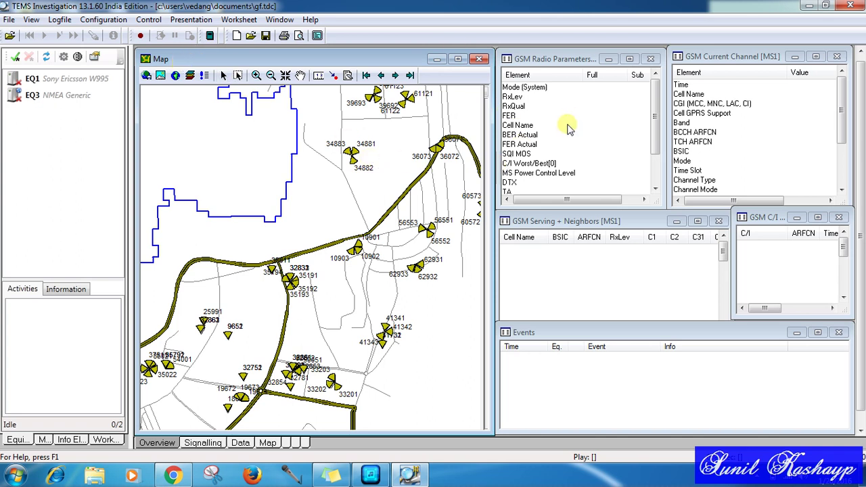
View the GSM Radio Parameters, Current Channel, Serving + Neighbors, C/I and Events windows one after another.
{"action": "left_click", "coordinate": [563, 61]}
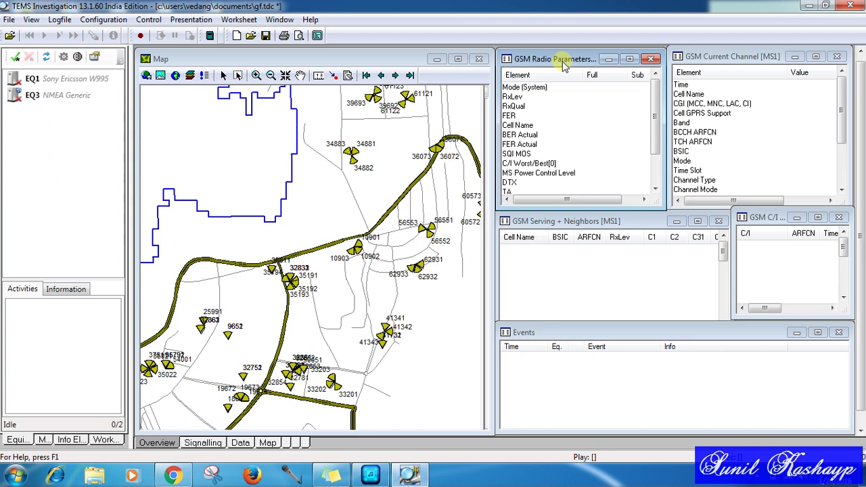
{"action": "left_click", "coordinate": [754, 60]}
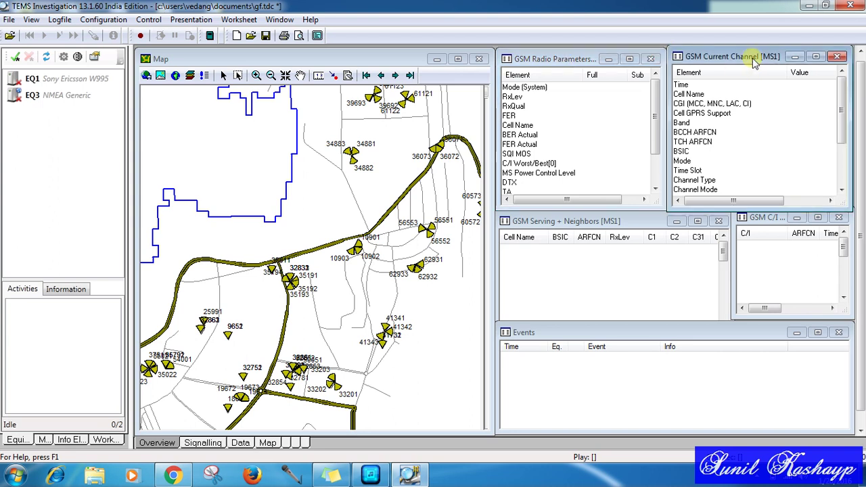
{"action": "left_click", "coordinate": [582, 227]}
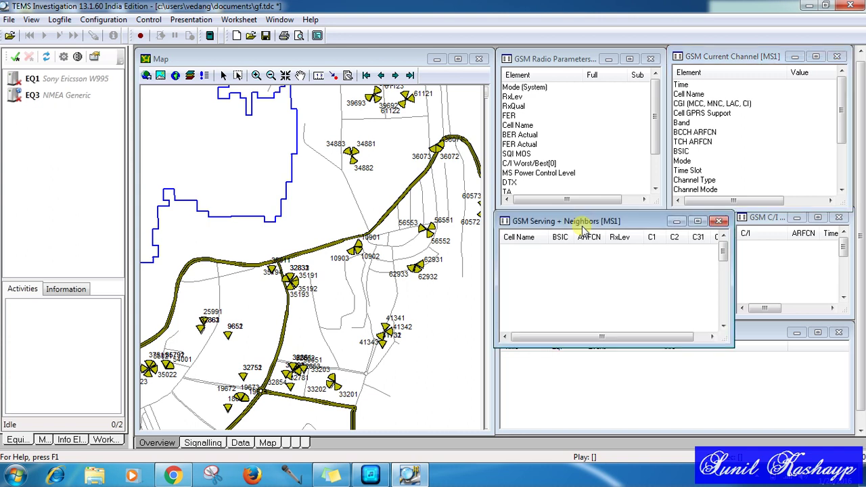
{"action": "left_click", "coordinate": [767, 257]}
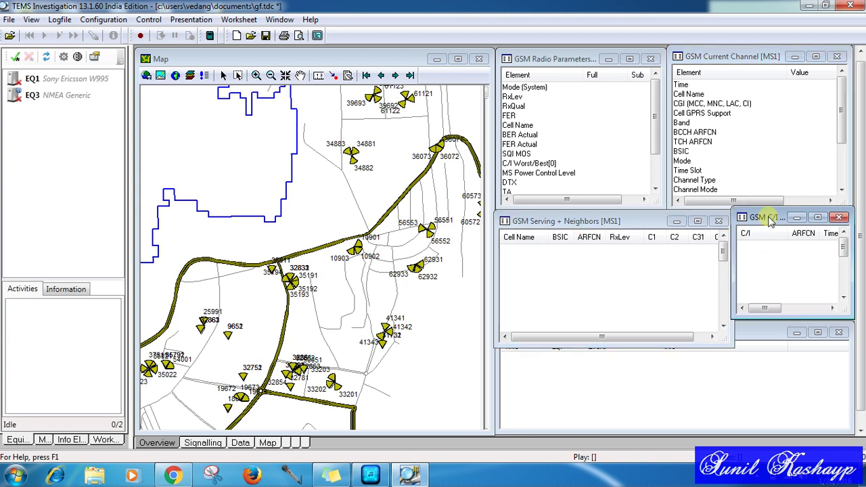
{"action": "left_click", "coordinate": [684, 383]}
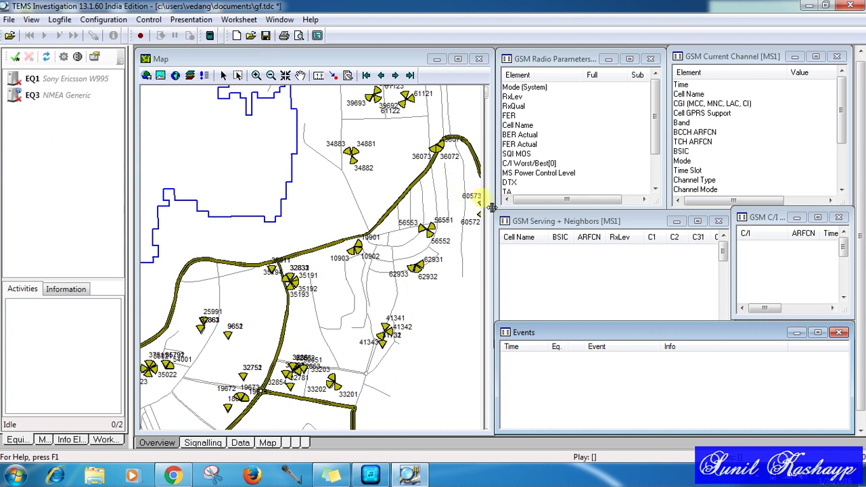
Close the Map, all four GSM windows and the Events window to empty the Overview worksheet.
{"action": "left_click", "coordinate": [479, 61]}
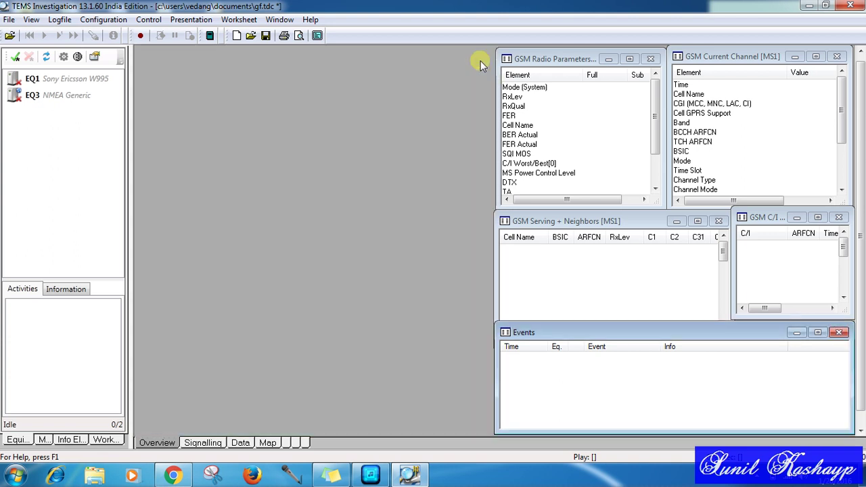
{"action": "left_click", "coordinate": [650, 59]}
{"action": "left_click", "coordinate": [836, 56]}
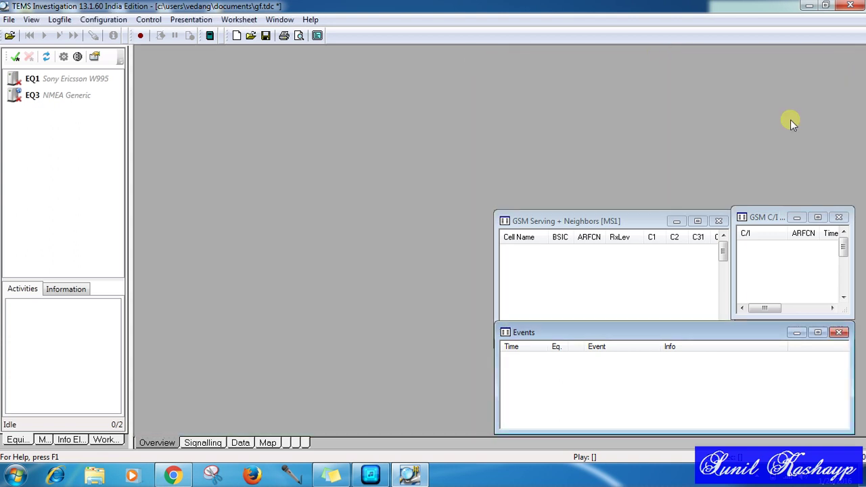
{"action": "left_click", "coordinate": [718, 221]}
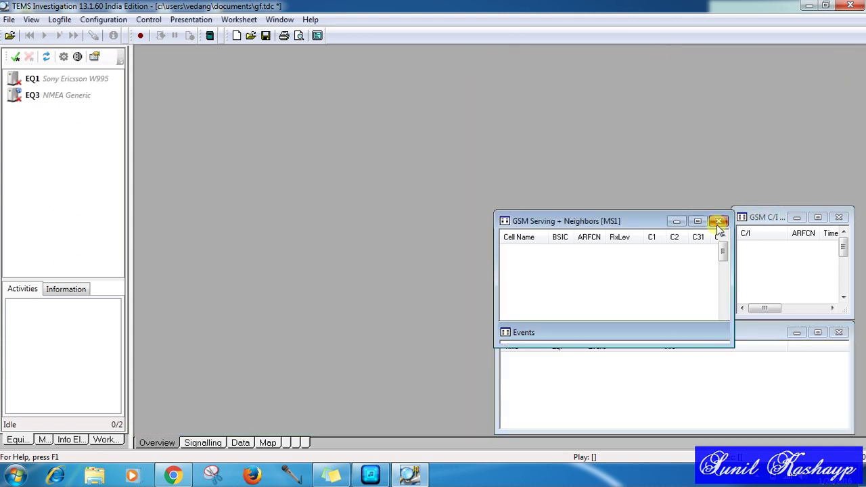
{"action": "left_click", "coordinate": [838, 217]}
{"action": "left_click", "coordinate": [837, 331]}
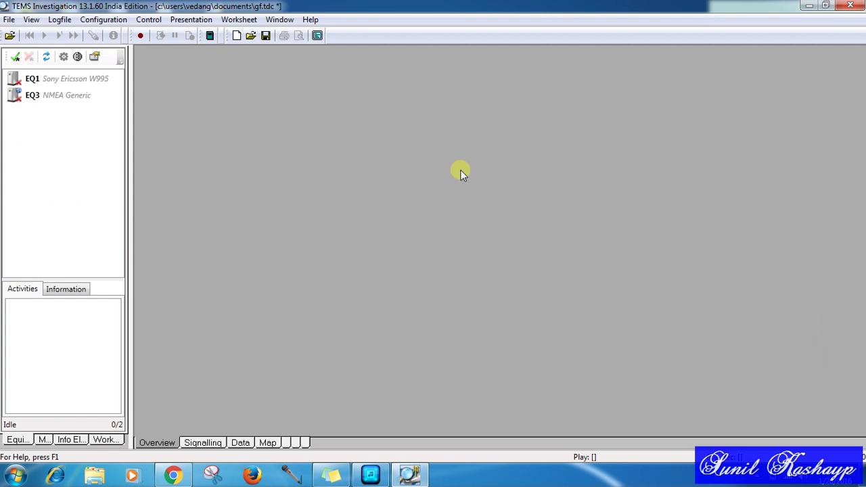
Add a Map window to the Overview worksheet, collapse its legend pane and fit it along the worksheet's left side at nearly full height.
{"action": "left_click", "coordinate": [191, 20]}
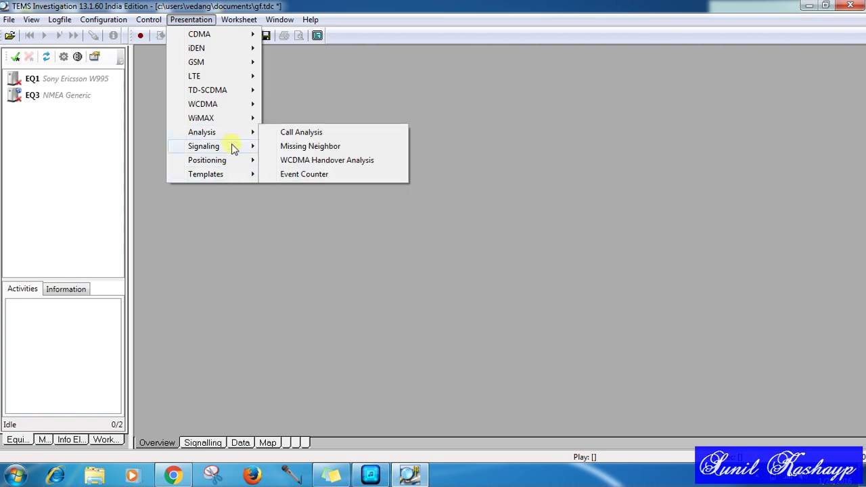
{"action": "mouse_move", "coordinate": [234, 162]}
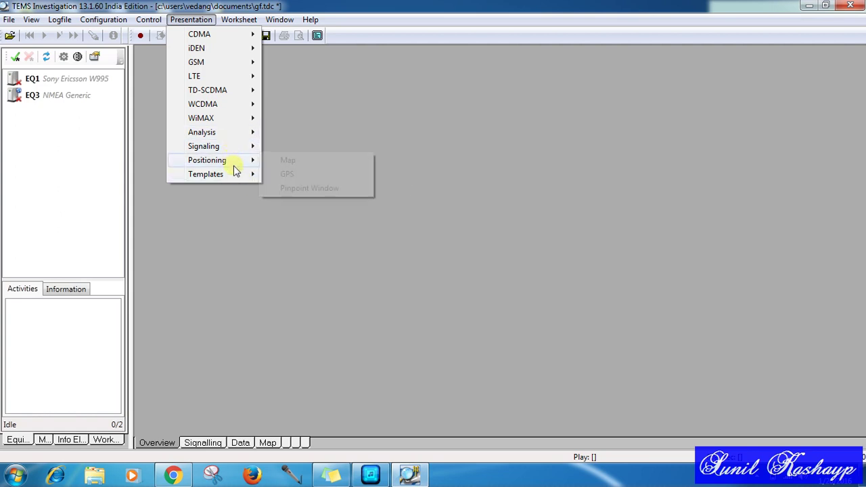
{"action": "left_click", "coordinate": [287, 160]}
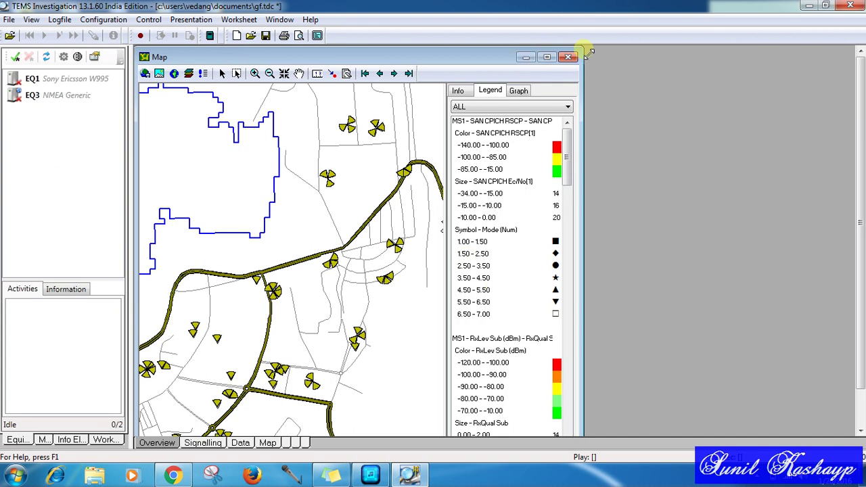
{"action": "left_click_drag", "start_coordinate": [586, 51], "coordinate": [537, 131]}
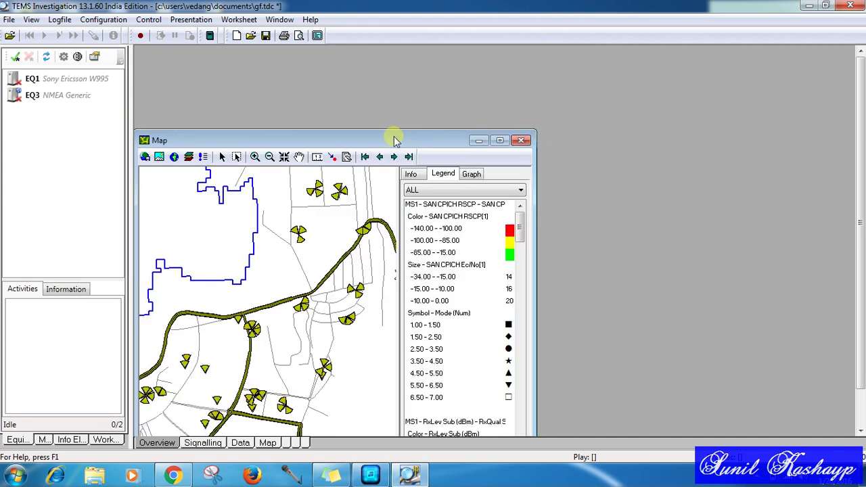
{"action": "left_click_drag", "start_coordinate": [388, 146], "coordinate": [390, 64]}
{"action": "left_click_drag", "start_coordinate": [528, 381], "coordinate": [546, 422]}
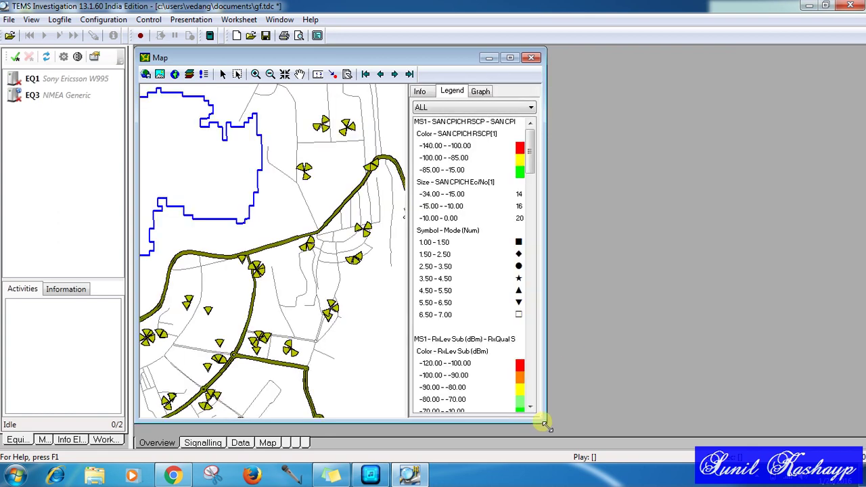
{"action": "mouse_move", "coordinate": [476, 426]}
{"action": "left_mouse_down"}
{"action": "mouse_move", "coordinate": [497, 426]}
{"action": "mouse_move", "coordinate": [475, 439]}
{"action": "left_mouse_up"}
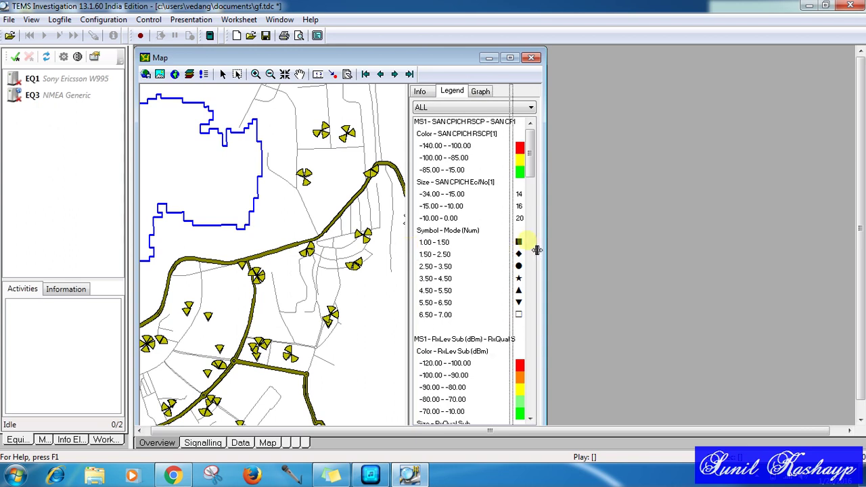
{"action": "left_click_drag", "start_coordinate": [543, 250], "coordinate": [522, 228]}
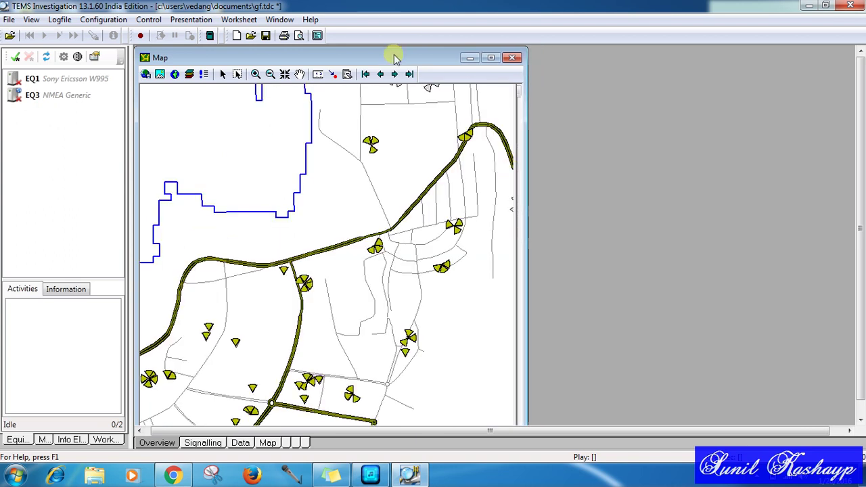
Add the GSM Radio Parameters window, fit it beside the top of the map at reduced height and narrow its columns.
{"action": "left_click", "coordinate": [193, 20]}
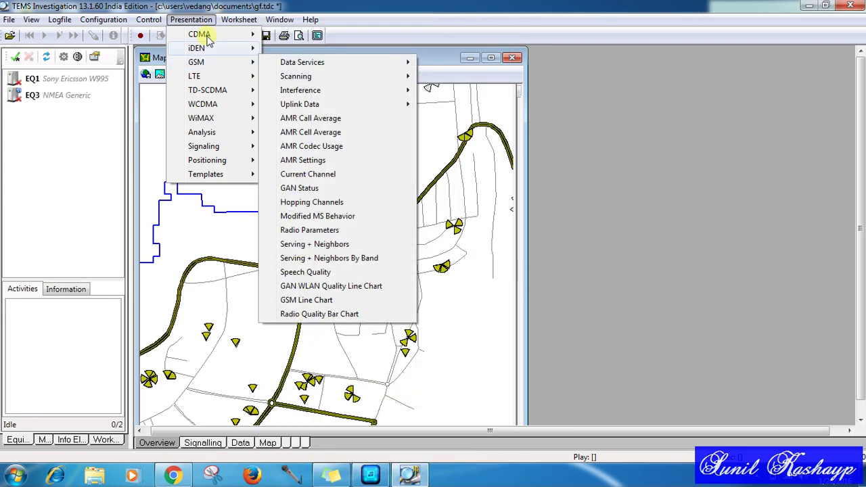
{"action": "mouse_move", "coordinate": [229, 66]}
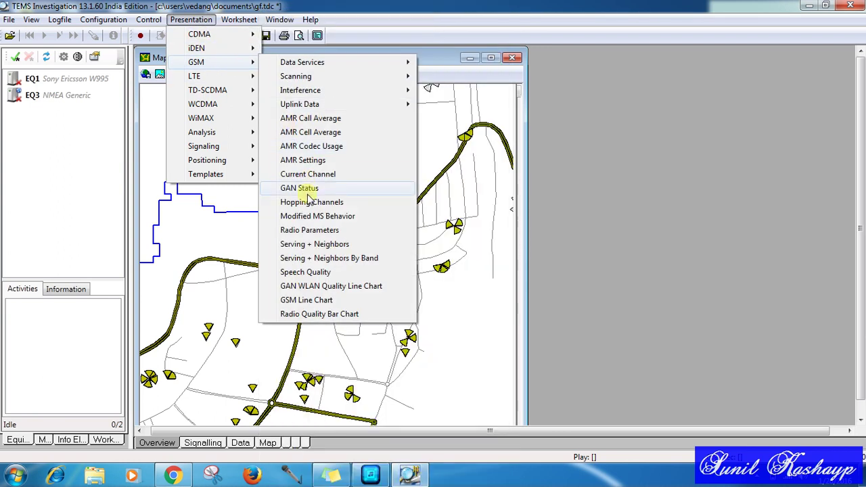
{"action": "left_click", "coordinate": [321, 235]}
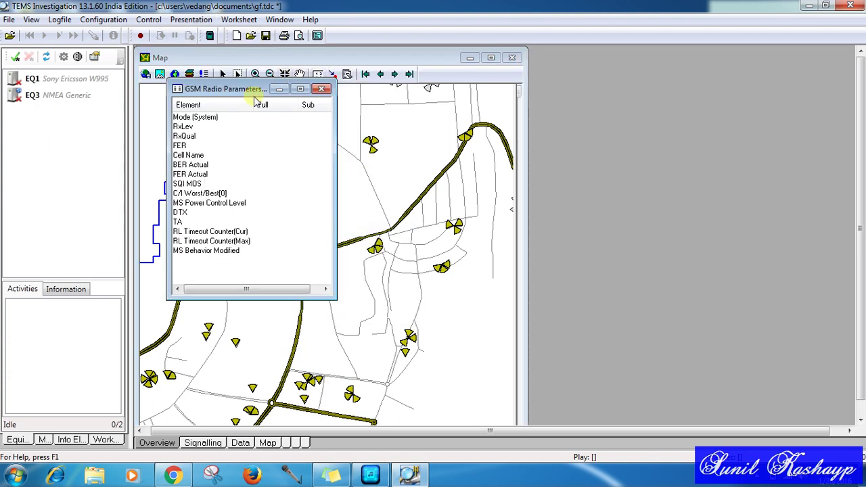
{"action": "left_click_drag", "start_coordinate": [244, 95], "coordinate": [607, 67]}
{"action": "left_click_drag", "start_coordinate": [641, 270], "coordinate": [643, 203]}
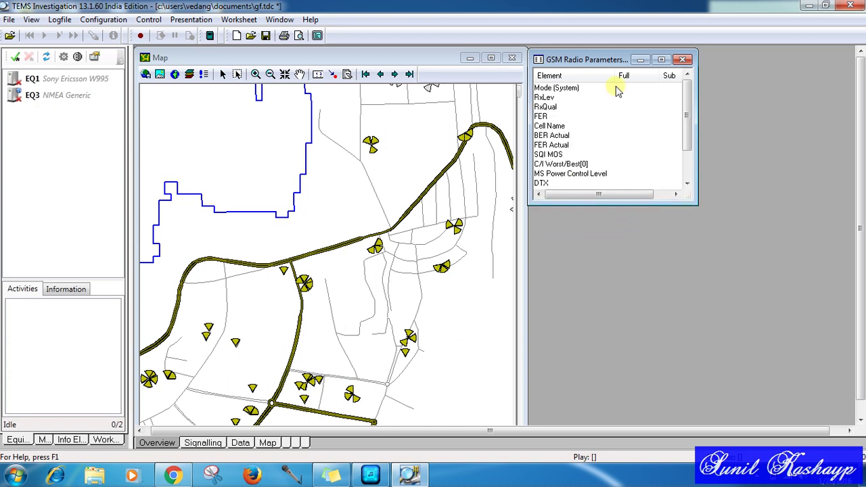
{"action": "mouse_move", "coordinate": [619, 87]}
{"action": "left_mouse_down"}
{"action": "mouse_move", "coordinate": [591, 82]}
{"action": "mouse_move", "coordinate": [628, 81]}
{"action": "left_mouse_up"}
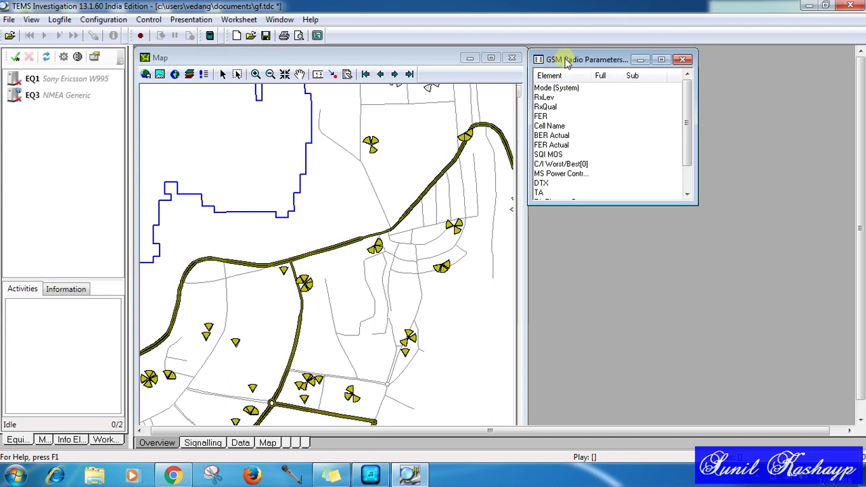
{"action": "left_click_drag", "start_coordinate": [567, 61], "coordinate": [566, 59]}
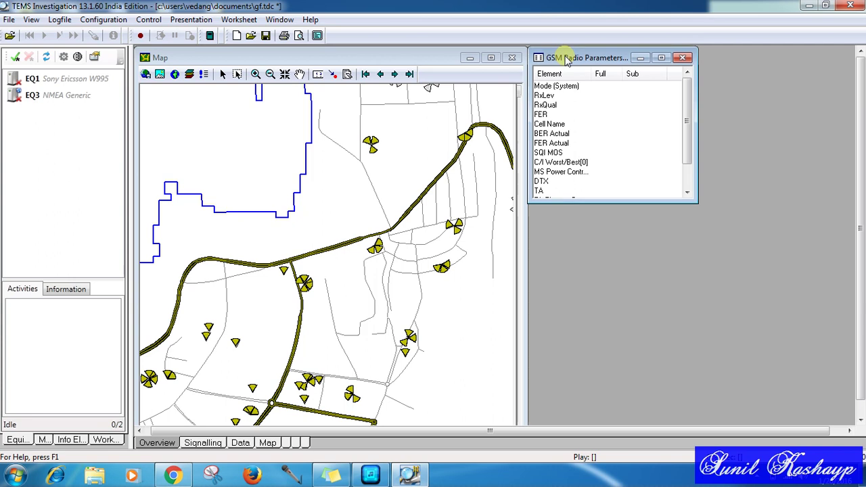
Add the GSM Current Channel window, fit it beside Radio Parameters at matching height and narrow its Element column.
{"action": "left_click", "coordinate": [187, 21]}
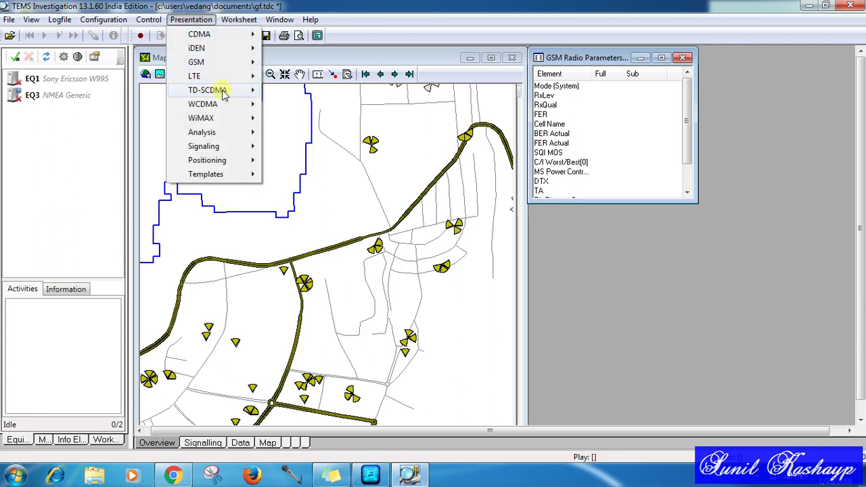
{"action": "mouse_move", "coordinate": [223, 71]}
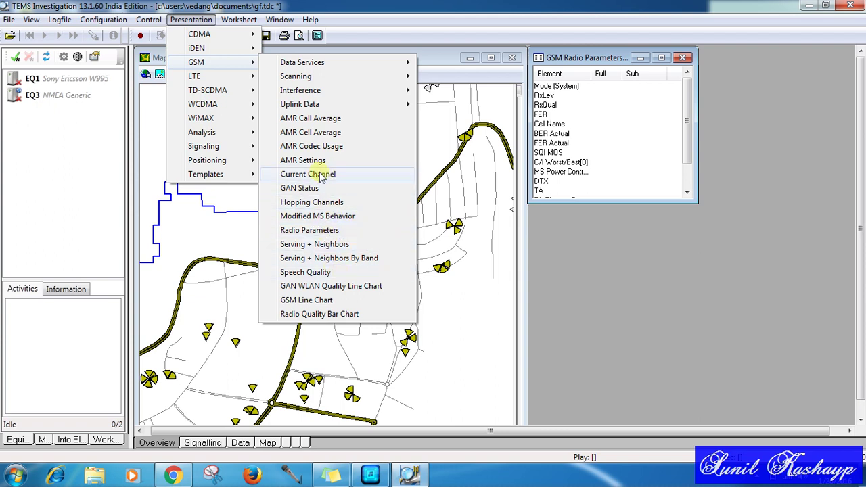
{"action": "left_click", "coordinate": [322, 175]}
{"action": "left_click_drag", "start_coordinate": [278, 100], "coordinate": [706, 56]}
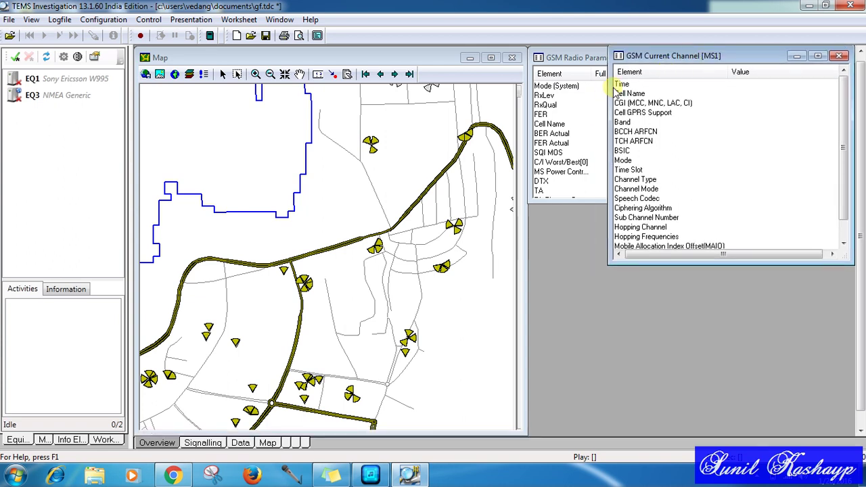
{"action": "left_click_drag", "start_coordinate": [618, 86], "coordinate": [707, 98]}
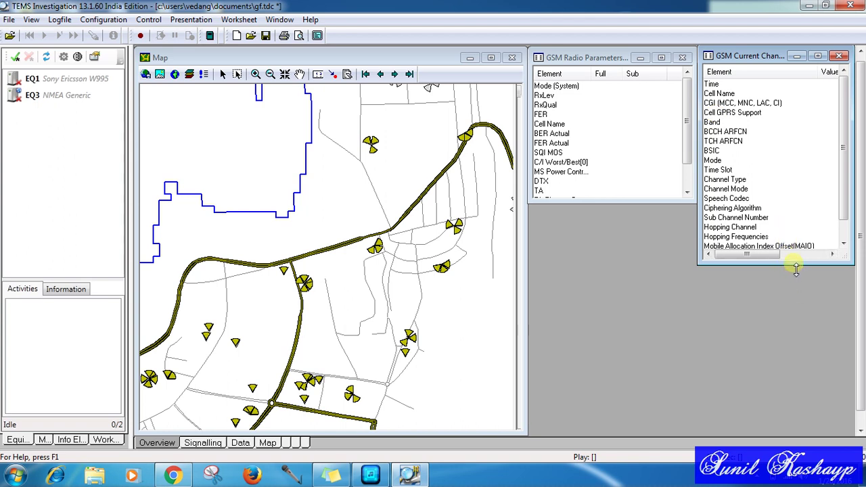
{"action": "left_click_drag", "start_coordinate": [745, 271], "coordinate": [742, 207]}
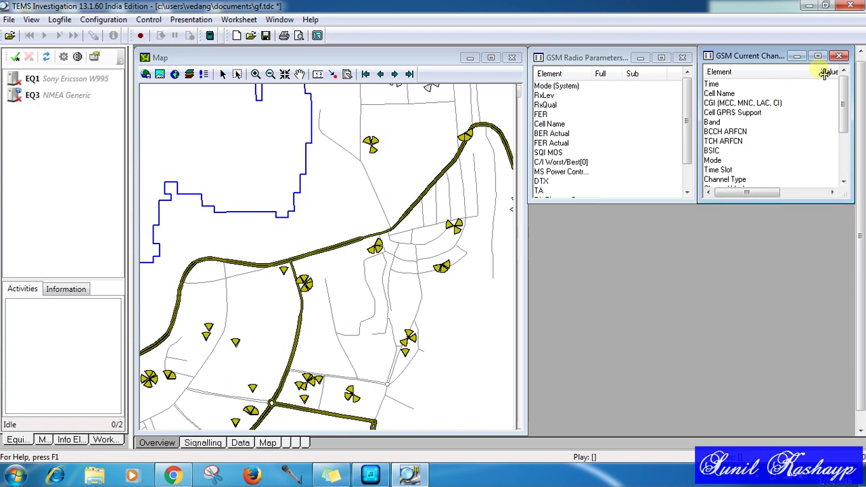
{"action": "left_click_drag", "start_coordinate": [824, 73], "coordinate": [775, 86]}
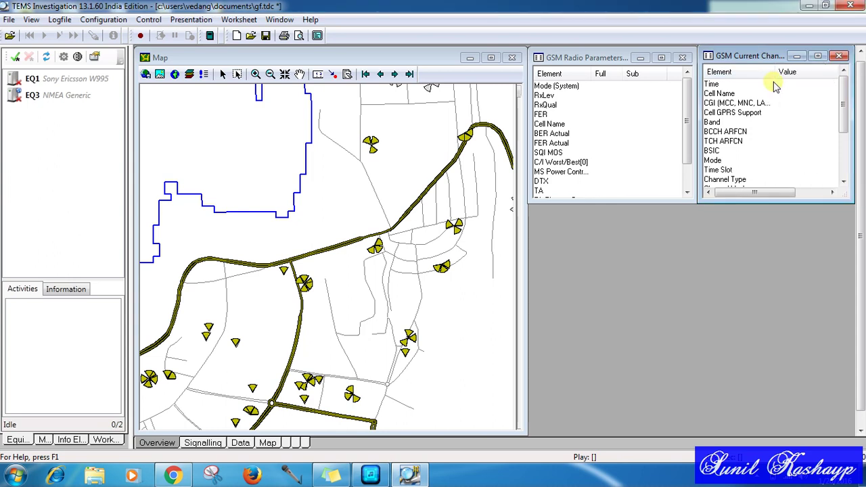
Add the GSM Serving + Neighbors window, fit it directly below Radio Parameters, narrow it to a similar width and increase its height slightly.
{"action": "left_click", "coordinate": [189, 22]}
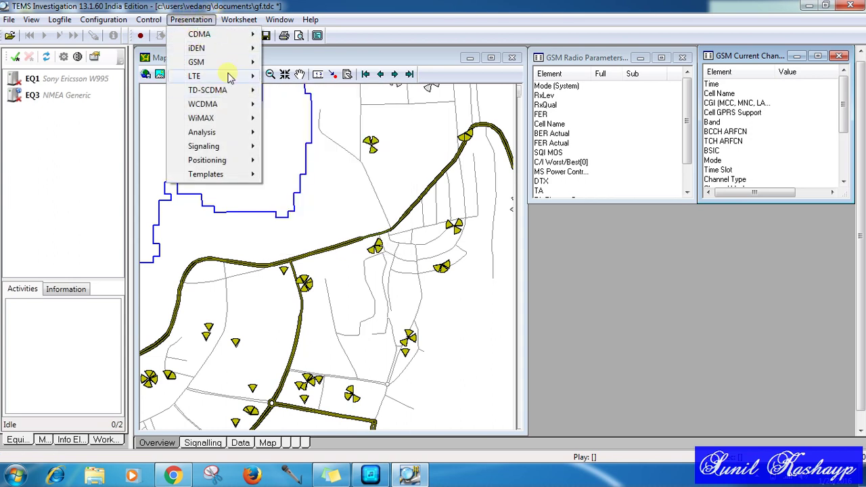
{"action": "mouse_move", "coordinate": [230, 63]}
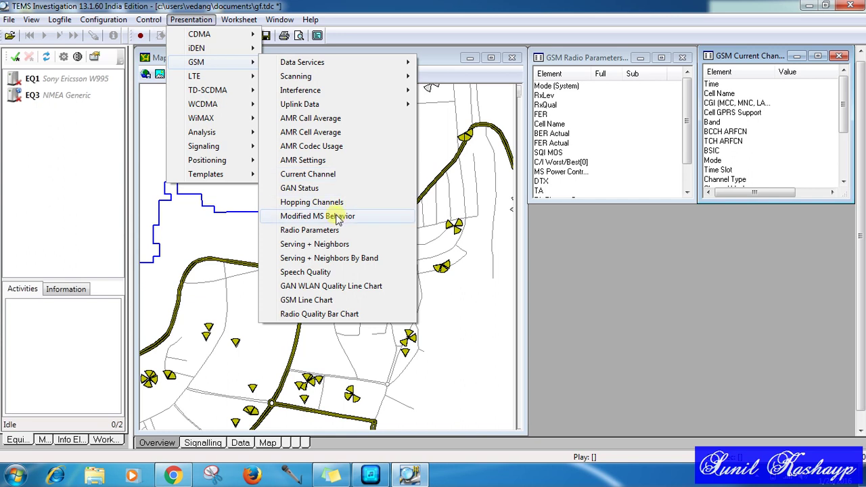
{"action": "left_click", "coordinate": [338, 244]}
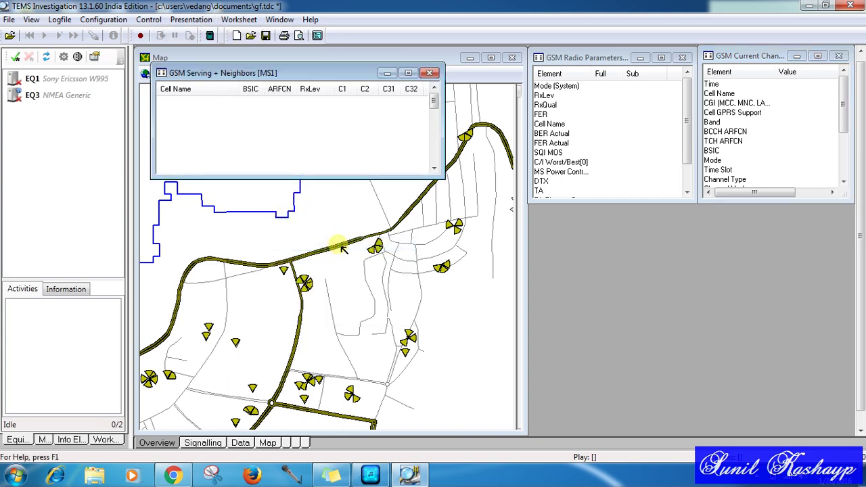
{"action": "left_click_drag", "start_coordinate": [305, 73], "coordinate": [685, 216]}
{"action": "left_click_drag", "start_coordinate": [823, 257], "coordinate": [709, 258]}
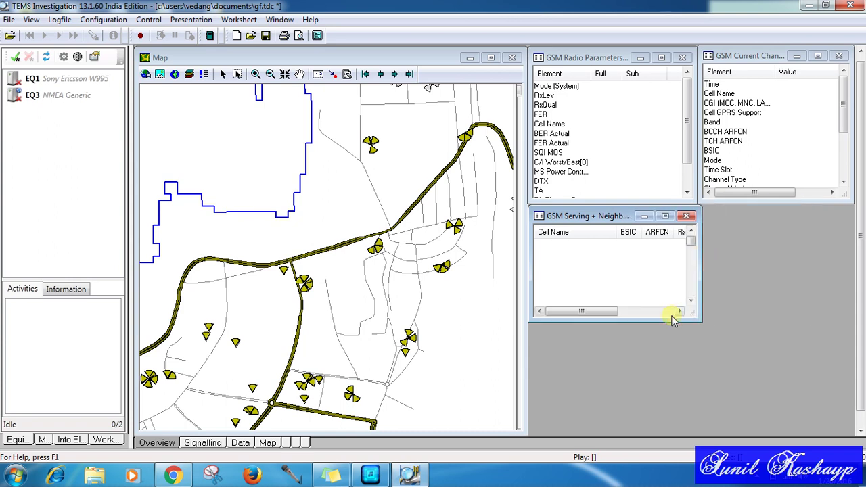
{"action": "left_click_drag", "start_coordinate": [669, 326], "coordinate": [676, 340]}
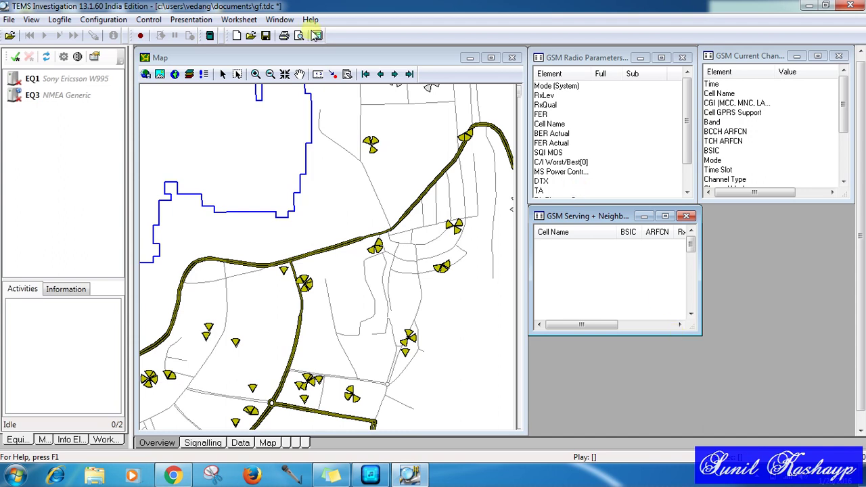
Add the GSM C/I window from the Interference presentations, fit it beside Serving + Neighbors and even out the heights of both windows.
{"action": "left_click", "coordinate": [201, 20]}
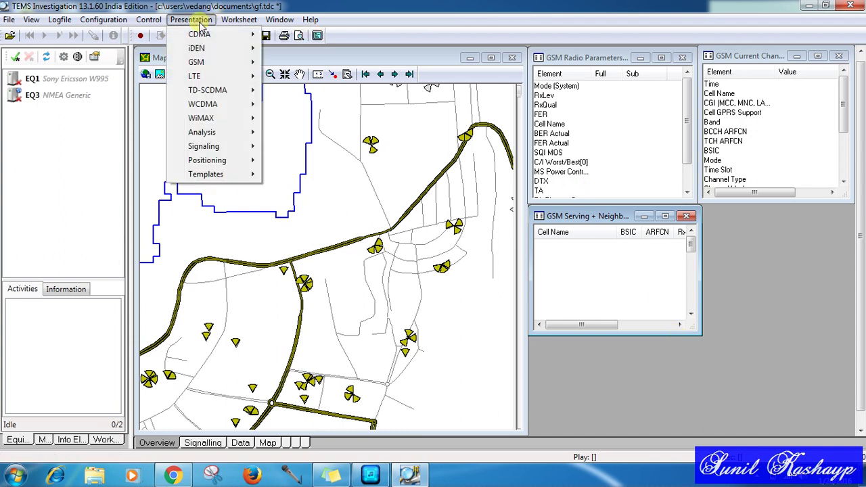
{"action": "mouse_move", "coordinate": [222, 62]}
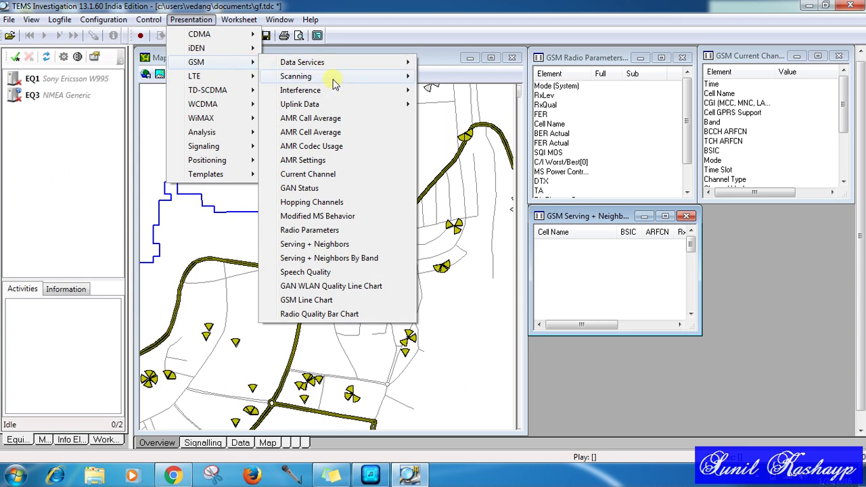
{"action": "mouse_move", "coordinate": [372, 81]}
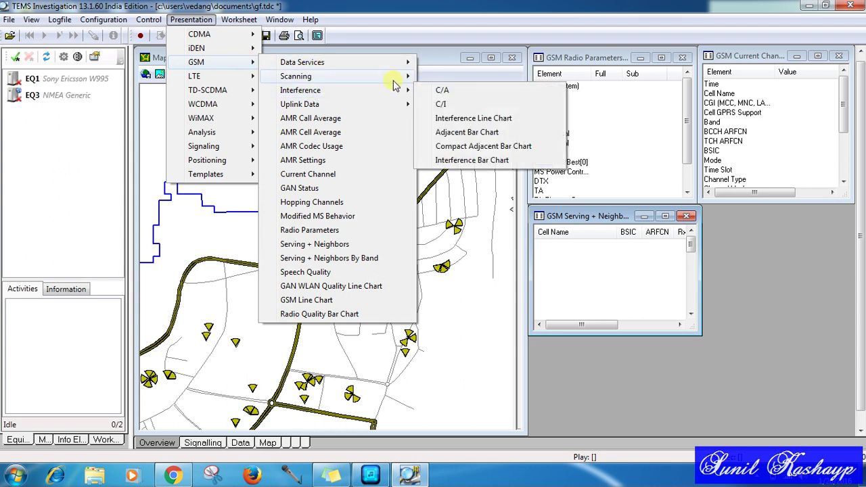
{"action": "left_click", "coordinate": [440, 105]}
{"action": "left_click_drag", "start_coordinate": [223, 93], "coordinate": [759, 218]}
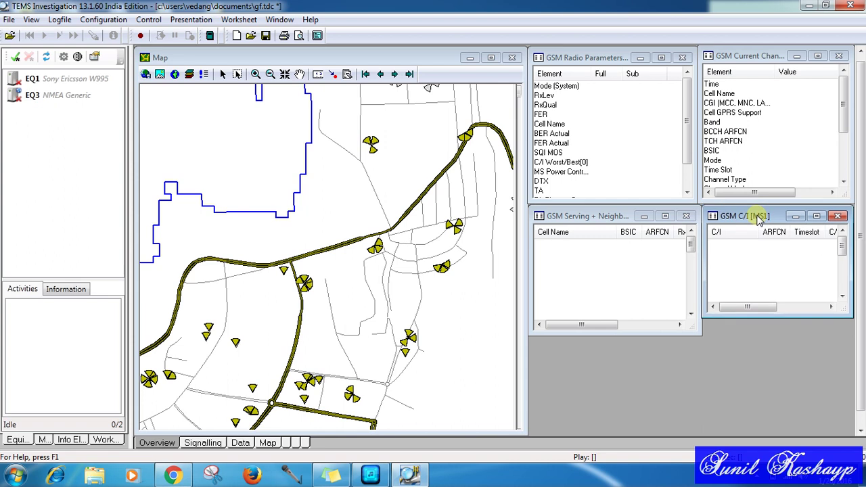
{"action": "left_click_drag", "start_coordinate": [793, 332], "coordinate": [791, 332]}
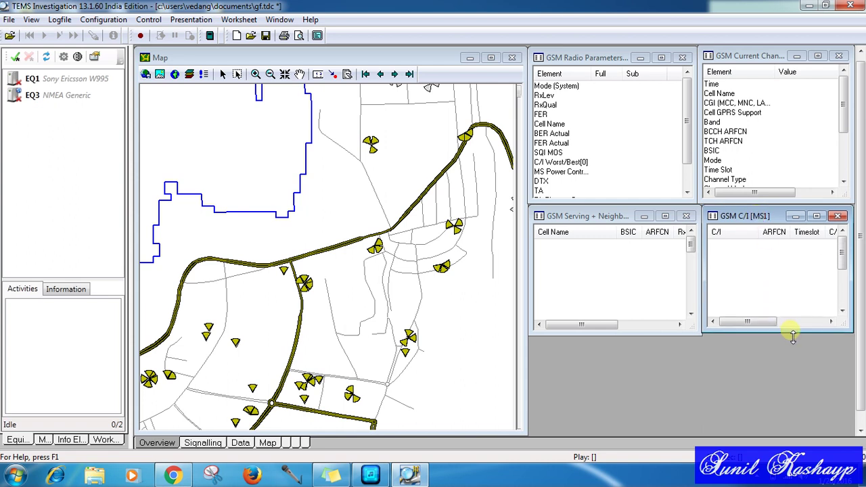
{"action": "left_click_drag", "start_coordinate": [679, 336], "coordinate": [676, 327]}
{"action": "left_click_drag", "start_coordinate": [773, 328], "coordinate": [778, 332]}
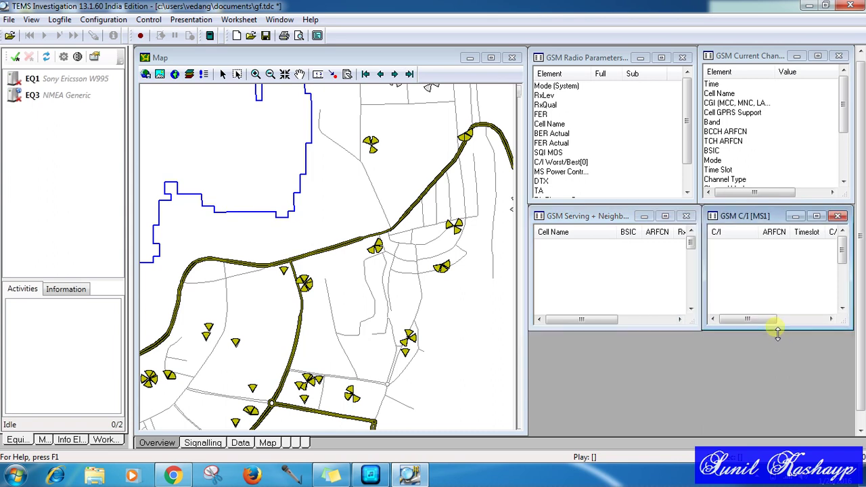
Add the signaling Events window and fit it below the Serving + Neighbors and C/I windows, spanning the width of both.
{"action": "left_click", "coordinate": [191, 20]}
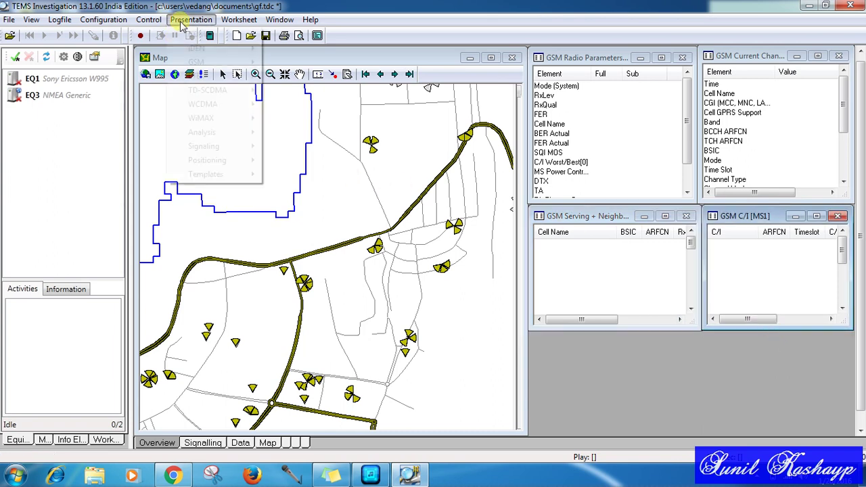
{"action": "mouse_move", "coordinate": [230, 146]}
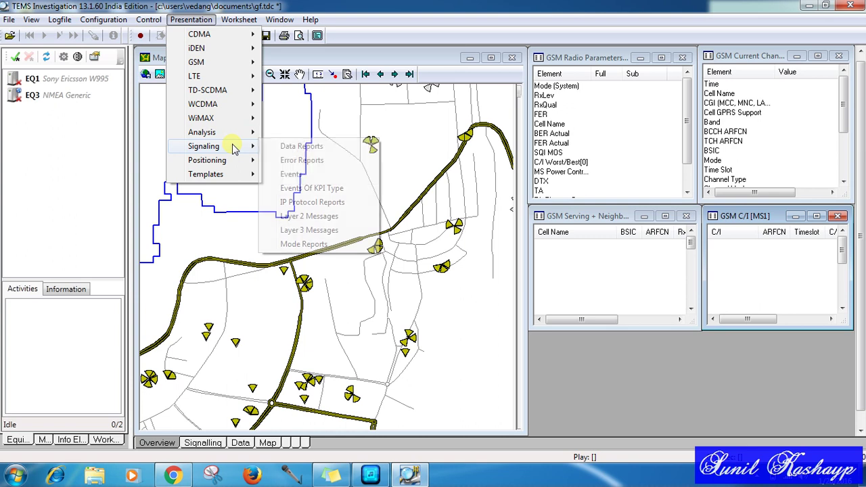
{"action": "left_click", "coordinate": [291, 175]}
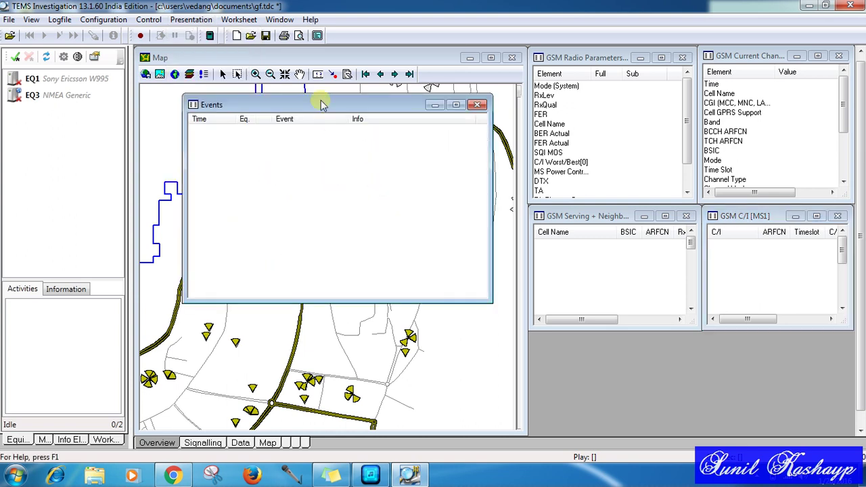
{"action": "left_click_drag", "start_coordinate": [325, 100], "coordinate": [693, 332]}
{"action": "left_click_drag", "start_coordinate": [546, 366], "coordinate": [528, 363]}
{"action": "mouse_move", "coordinate": [637, 325]}
{"action": "left_mouse_down"}
{"action": "mouse_move", "coordinate": [643, 356]}
{"action": "mouse_move", "coordinate": [645, 340]}
{"action": "left_mouse_up"}
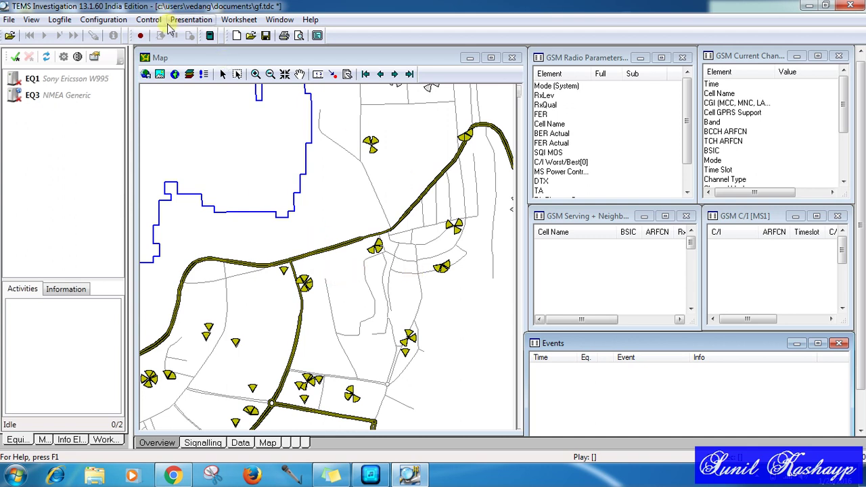
Remove the Vector_Maharashtra and MIPTsite layers from the Map window.
{"action": "left_click", "coordinate": [190, 74]}
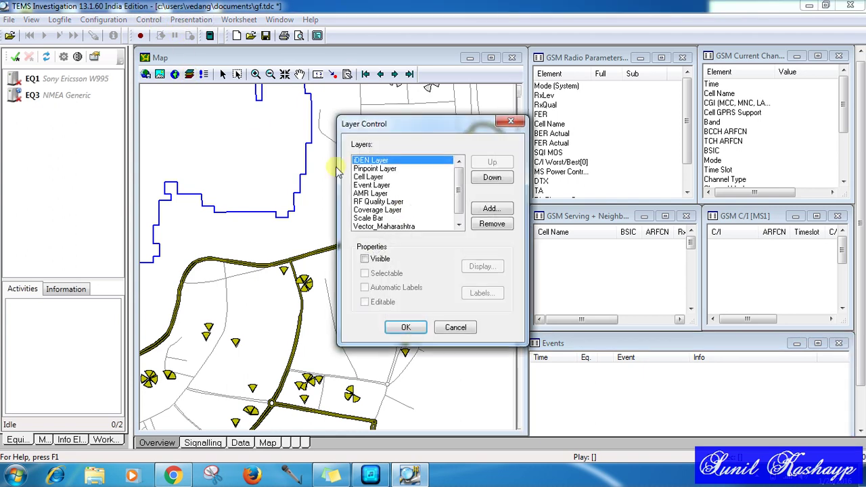
{"action": "left_click", "coordinate": [459, 217]}
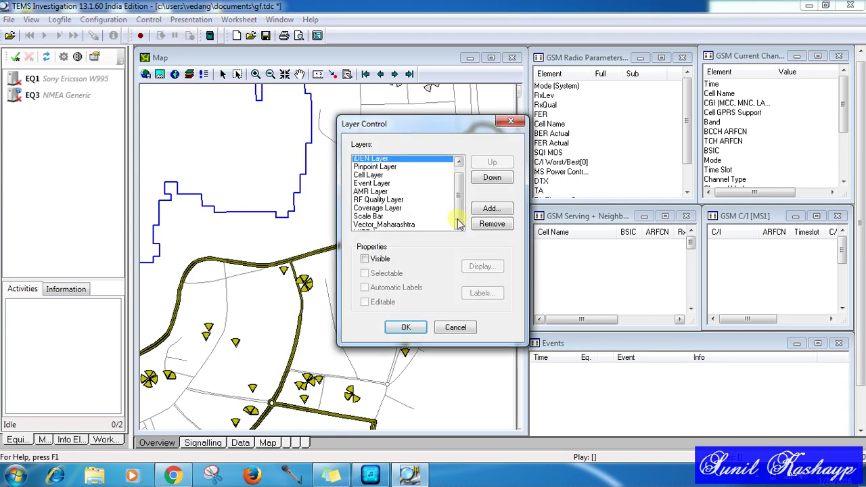
{"action": "left_click", "coordinate": [377, 218]}
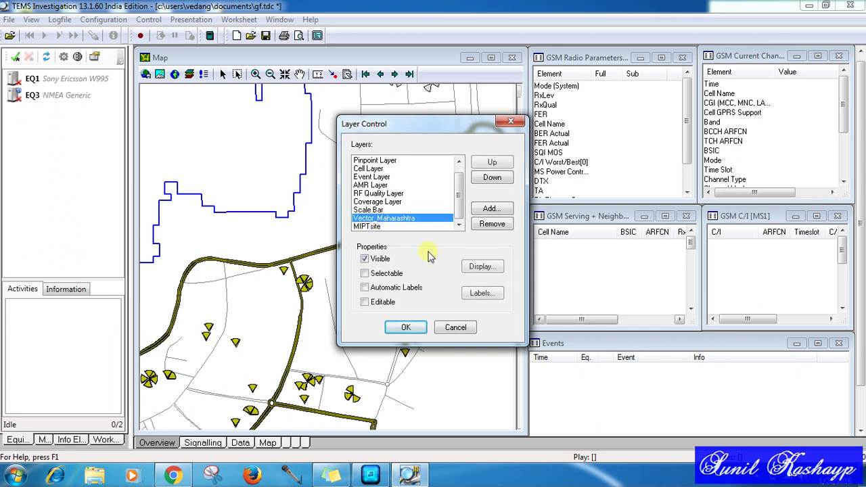
{"action": "left_click", "coordinate": [490, 223]}
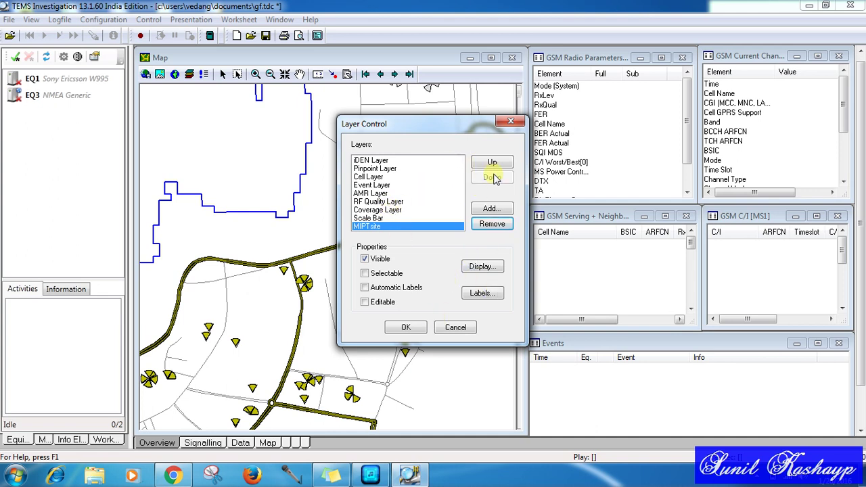
{"action": "left_click", "coordinate": [483, 225]}
{"action": "left_click", "coordinate": [408, 331]}
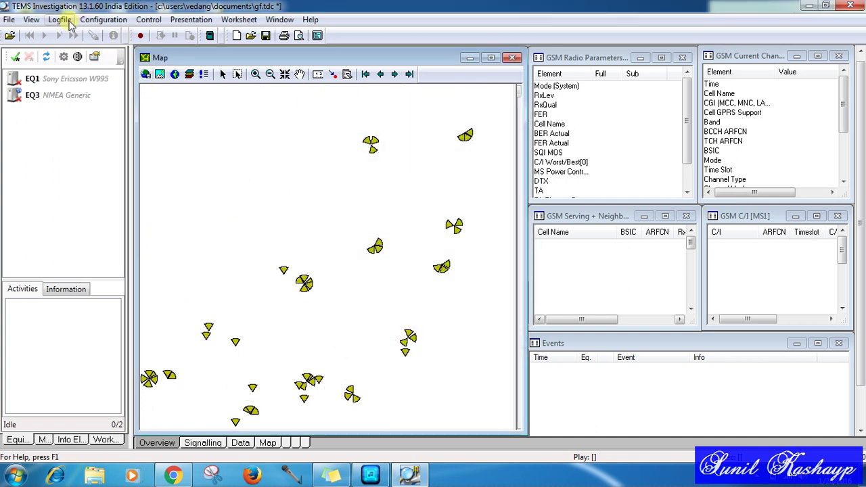
Remove the loaded 2G cell file from the Cellfile Load settings in the General configuration and close the General window.
{"action": "left_click", "coordinate": [60, 19]}
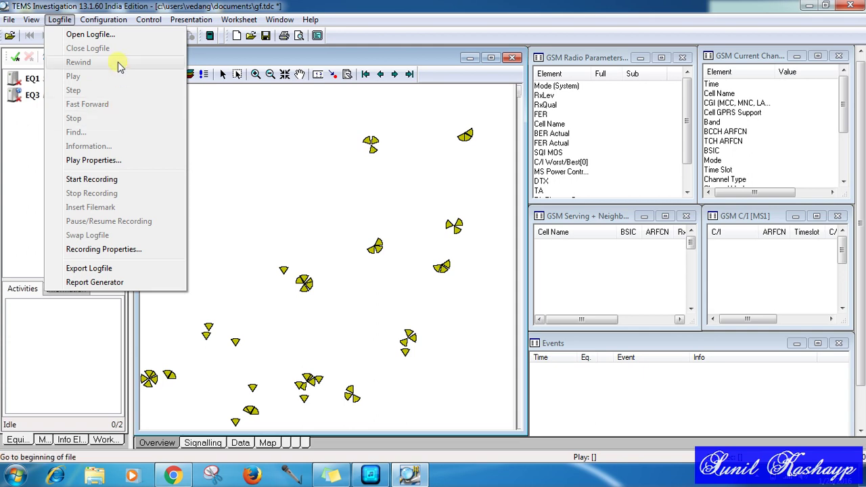
{"action": "mouse_move", "coordinate": [98, 20]}
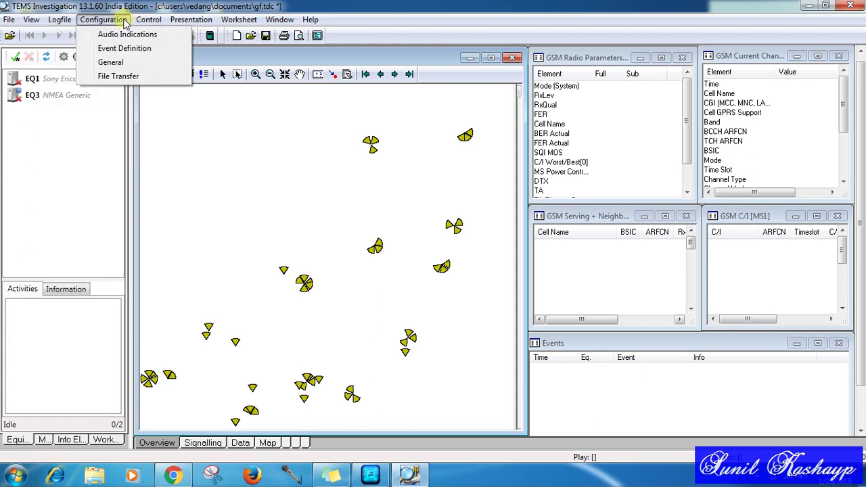
{"action": "left_click", "coordinate": [116, 63]}
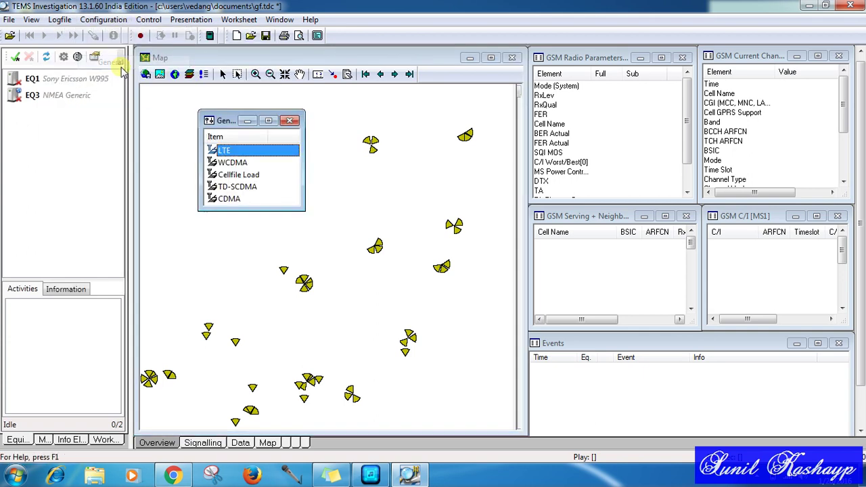
{"action": "double_click", "coordinate": [237, 176]}
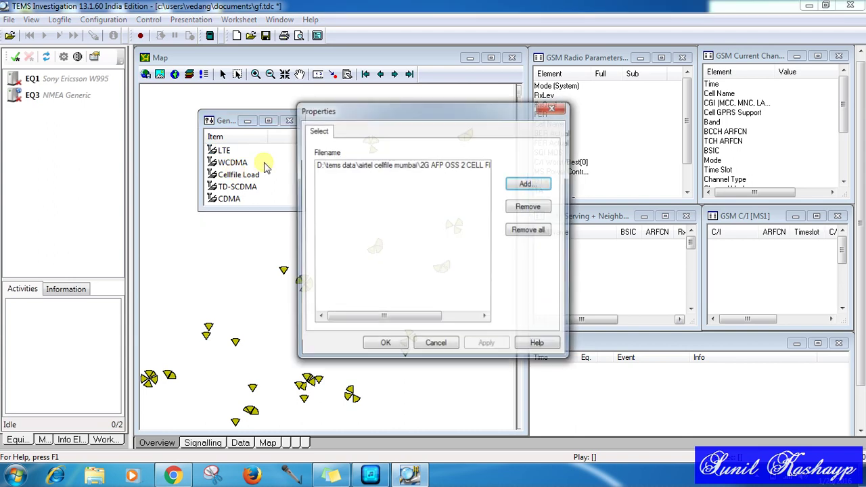
{"action": "left_click", "coordinate": [413, 165]}
{"action": "left_click", "coordinate": [524, 207]}
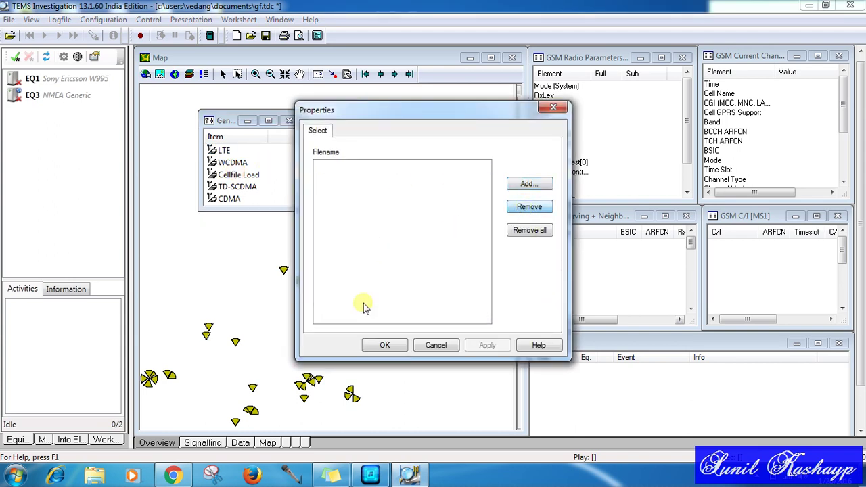
{"action": "left_click", "coordinate": [384, 345]}
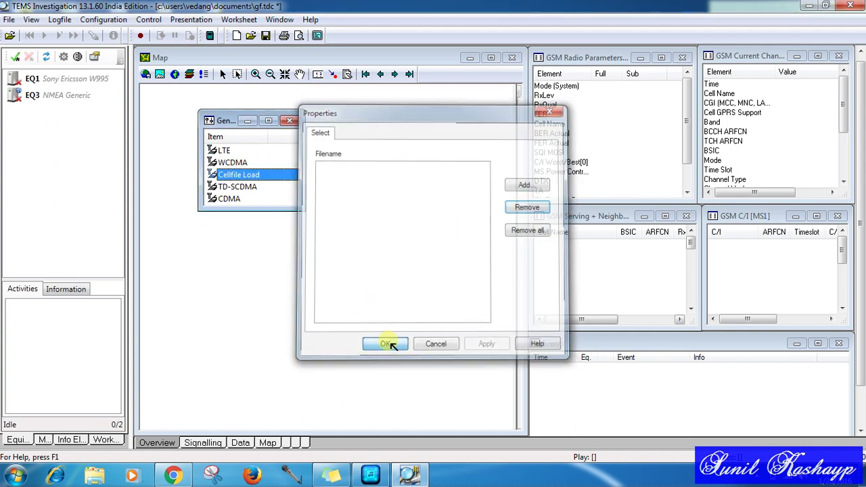
{"action": "left_click", "coordinate": [291, 121]}
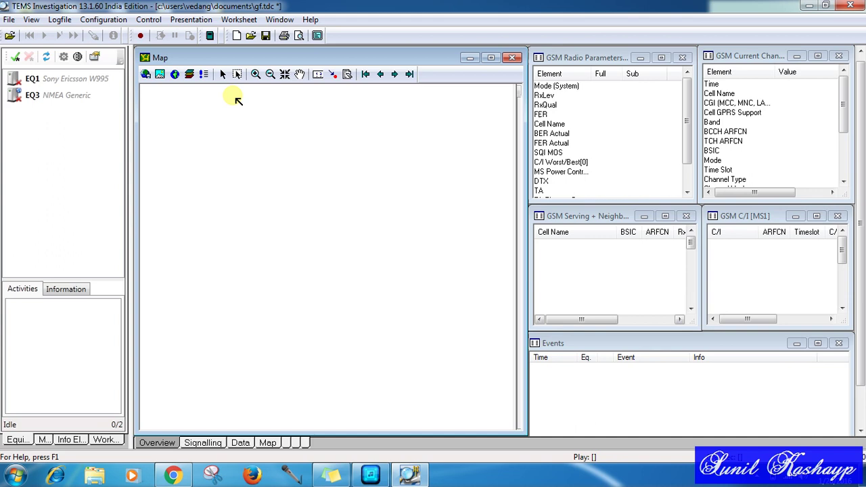
Open the Geoset Manager from the Map window, dismiss the existing geoset selection and start a new geoset.
{"action": "left_click", "coordinate": [146, 76]}
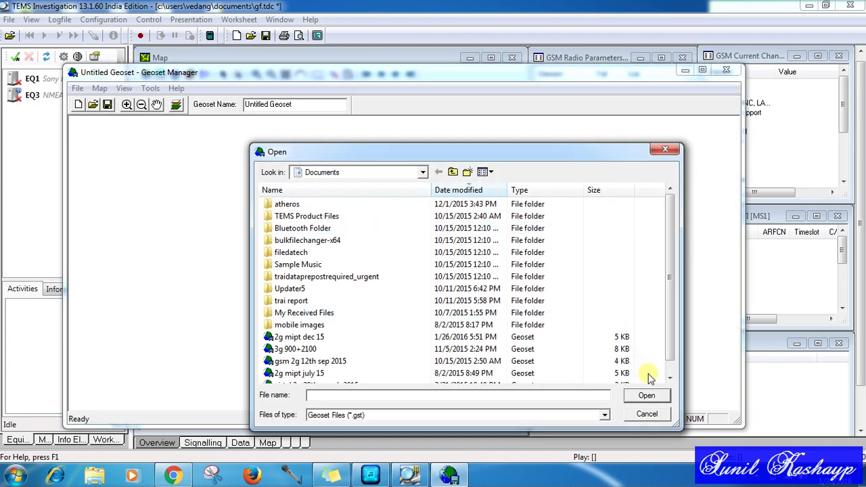
{"action": "left_click", "coordinate": [669, 378]}
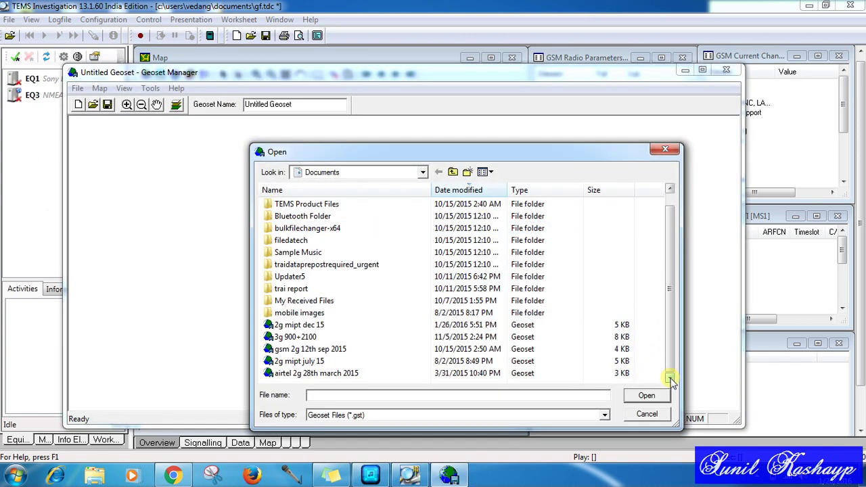
{"action": "left_click", "coordinate": [647, 414]}
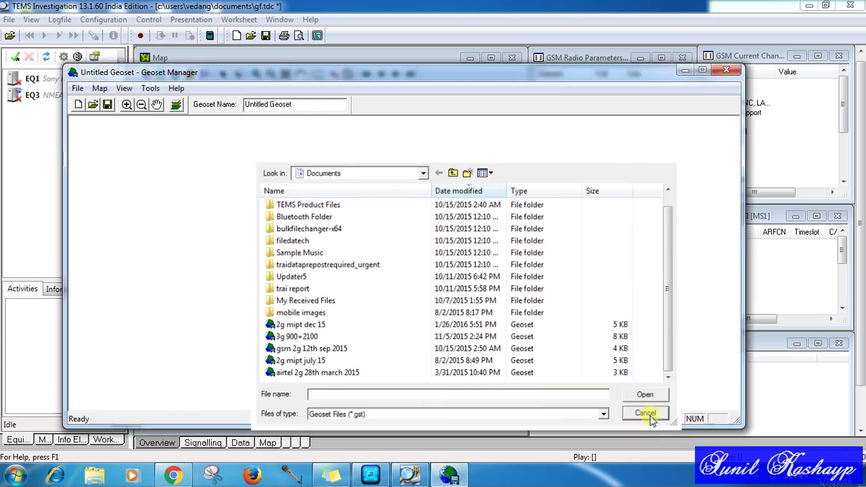
{"action": "left_click", "coordinate": [77, 88]}
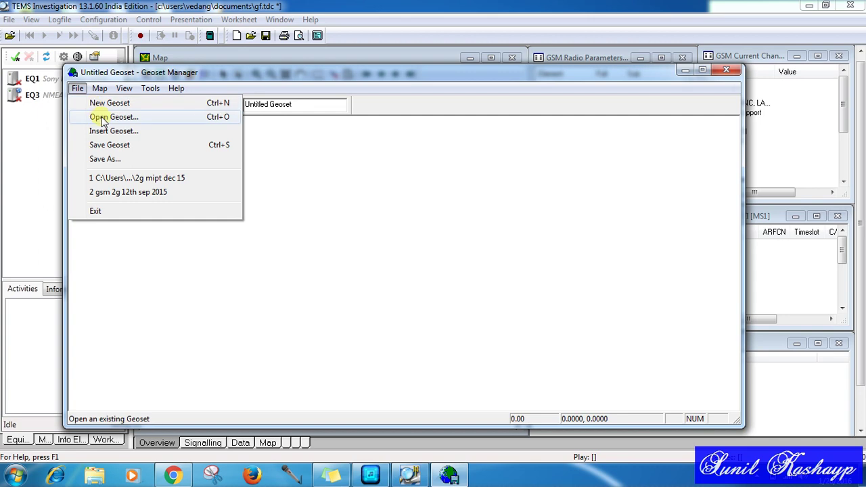
{"action": "left_click", "coordinate": [113, 105]}
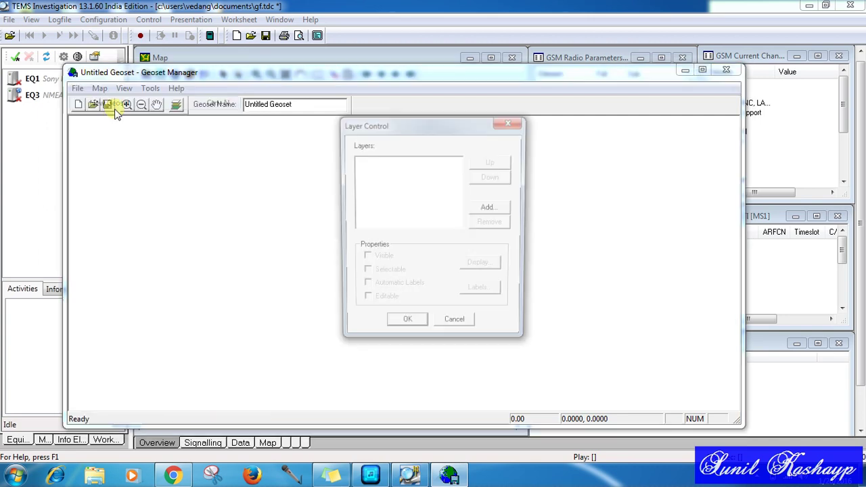
Start adding a layer to the new geoset and browse to data_D (D:) > tems data > Airtel mumbai > MIPT_16-DEC_15_.
{"action": "left_click", "coordinate": [491, 207]}
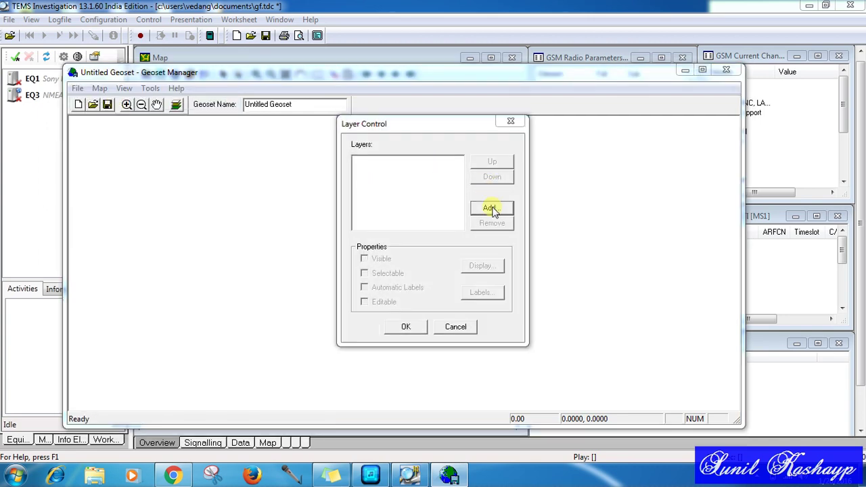
{"action": "left_click_drag", "start_coordinate": [496, 159], "coordinate": [345, 99]}
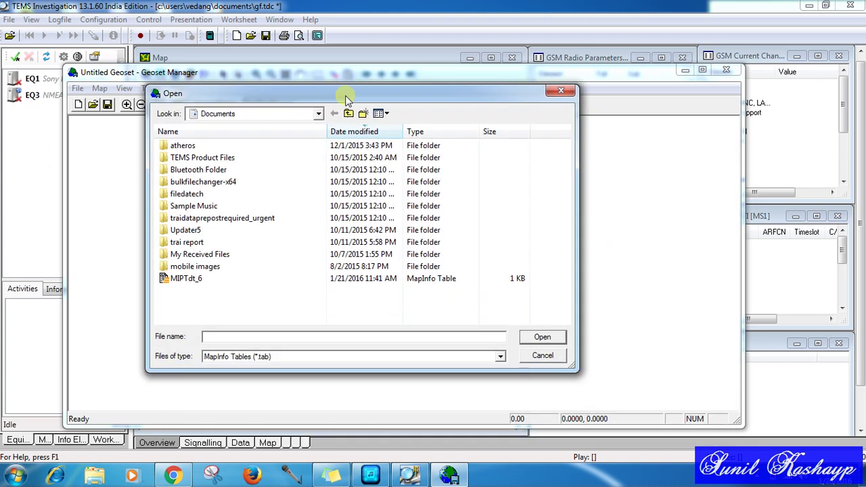
{"action": "left_click", "coordinate": [309, 113]}
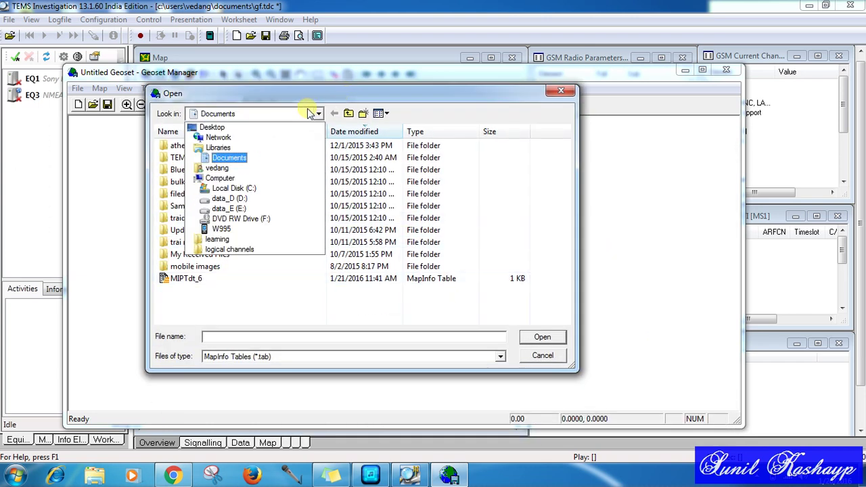
{"action": "left_click", "coordinate": [280, 200]}
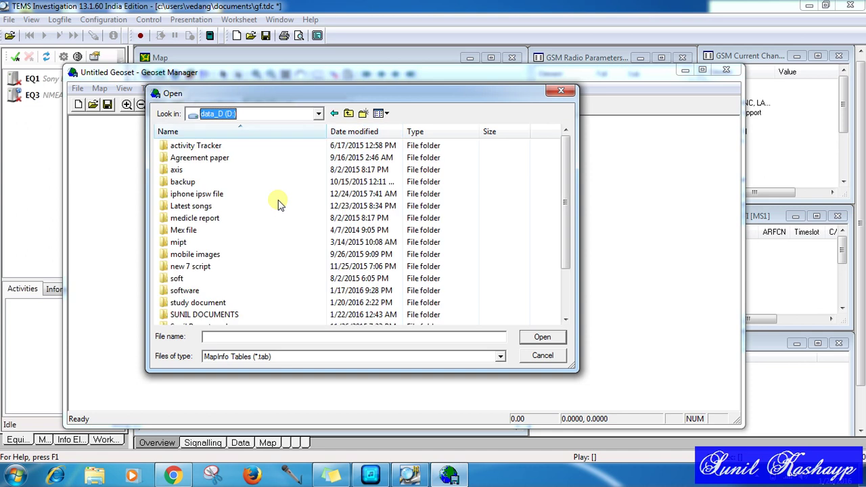
{"action": "left_click", "coordinate": [565, 303]}
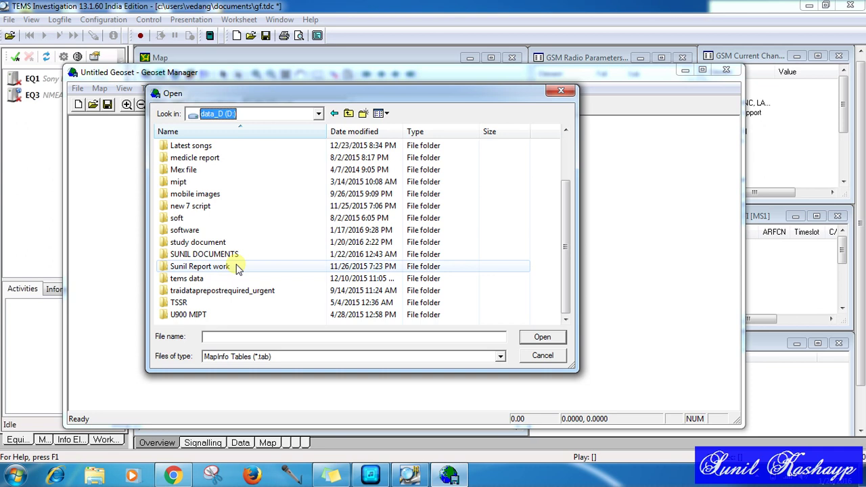
{"action": "double_click", "coordinate": [203, 279]}
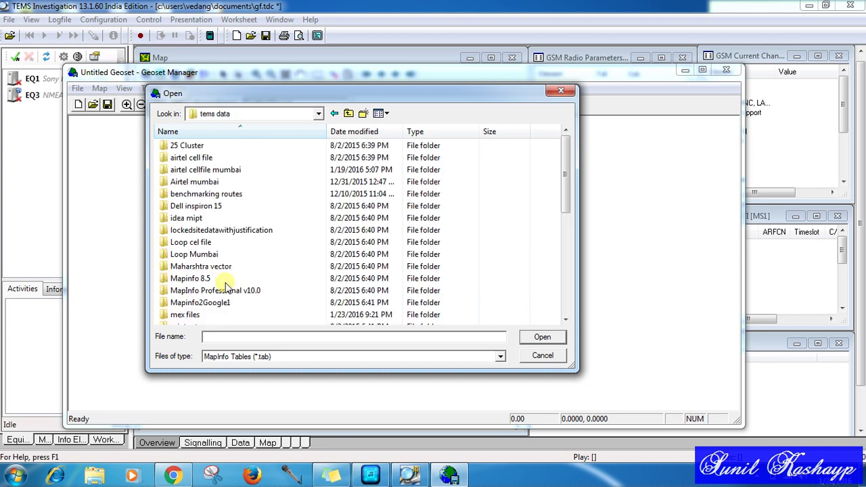
{"action": "double_click", "coordinate": [213, 181]}
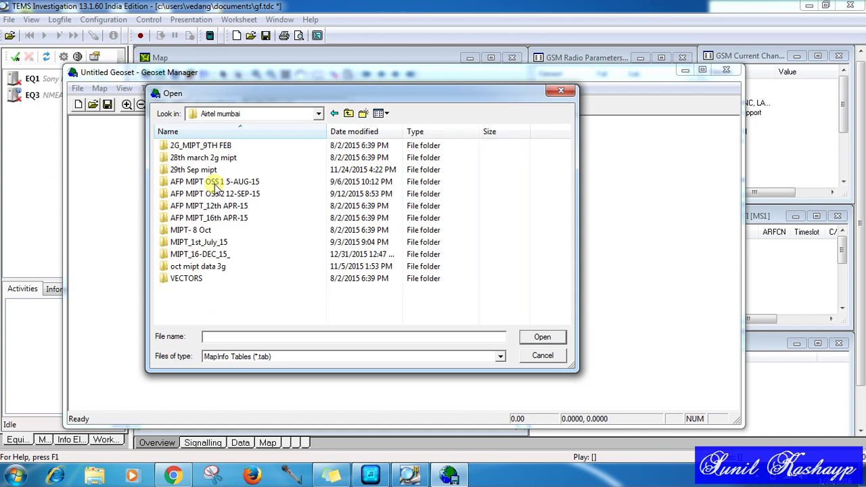
{"action": "double_click", "coordinate": [242, 259]}
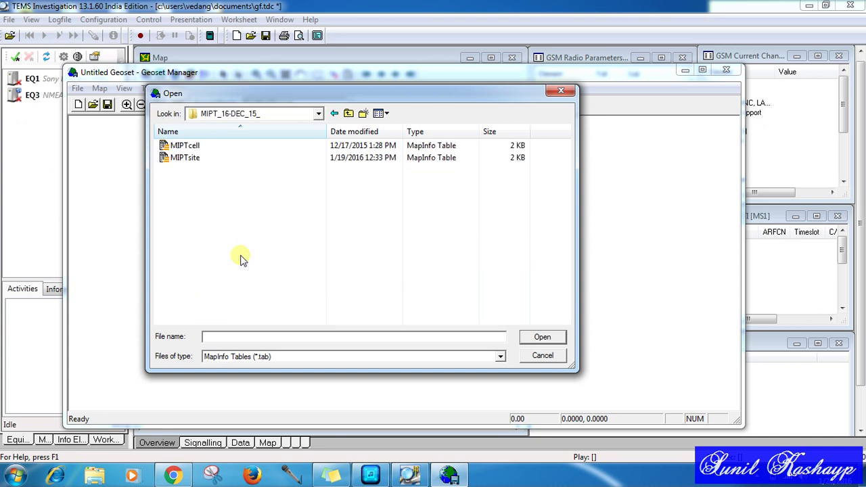
Dismiss the low battery notice and add the MIPTsite table as a layer of the geoset.
{"action": "left_click", "coordinate": [191, 162]}
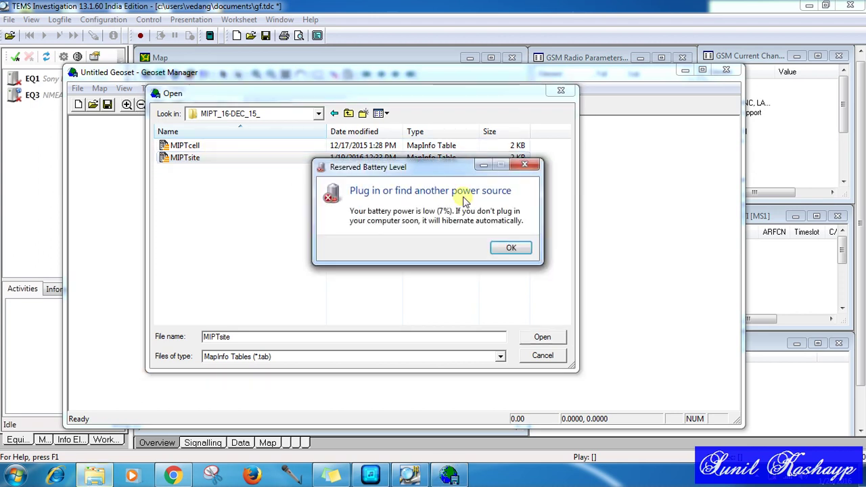
{"action": "left_click", "coordinate": [510, 248]}
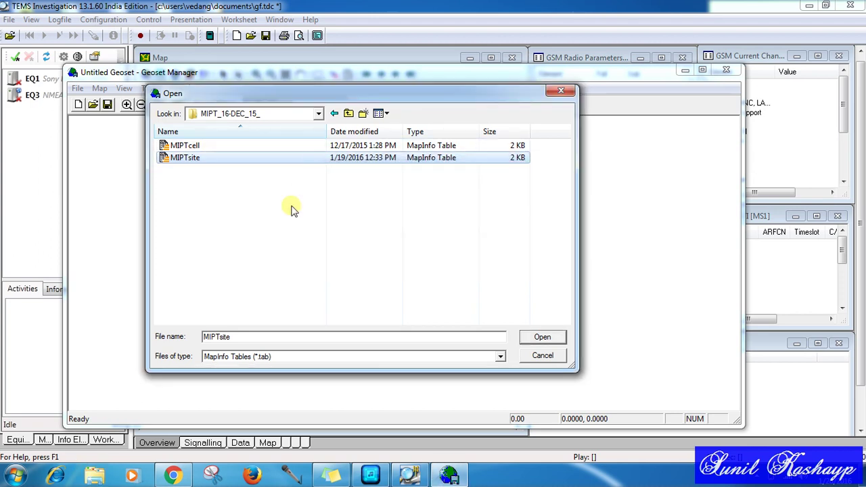
{"action": "left_click", "coordinate": [263, 161]}
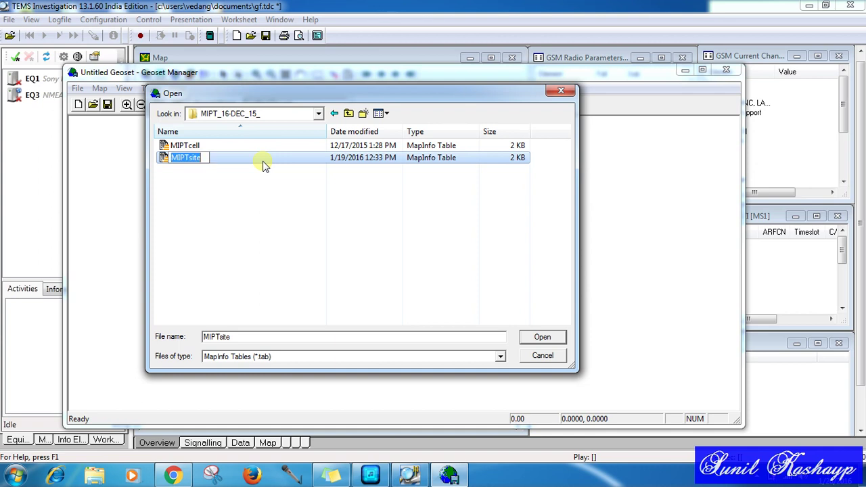
{"action": "left_click", "coordinate": [264, 166]}
{"action": "double_click", "coordinate": [265, 166]}
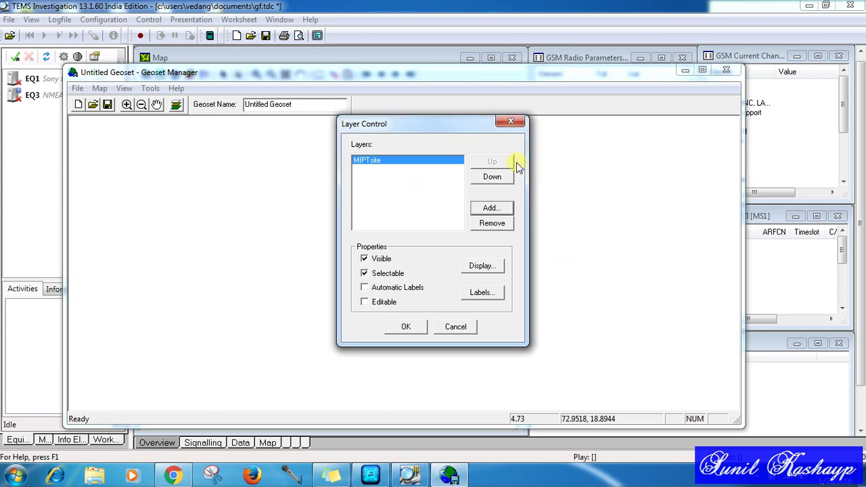
Style the MIPTsite layer's regions with a dotted fill pattern, a light grey foreground and a lighter grey background.
{"action": "left_click", "coordinate": [492, 265]}
{"action": "left_click", "coordinate": [368, 167]}
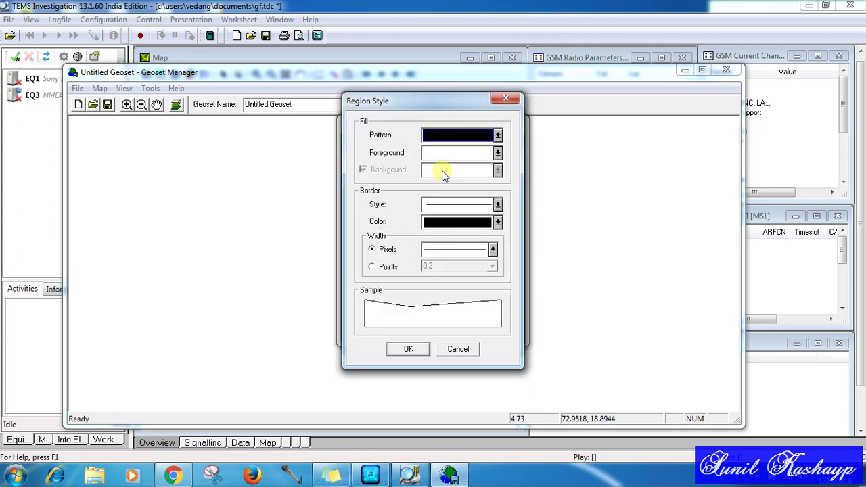
{"action": "left_click", "coordinate": [455, 135]}
{"action": "left_click", "coordinate": [482, 169]}
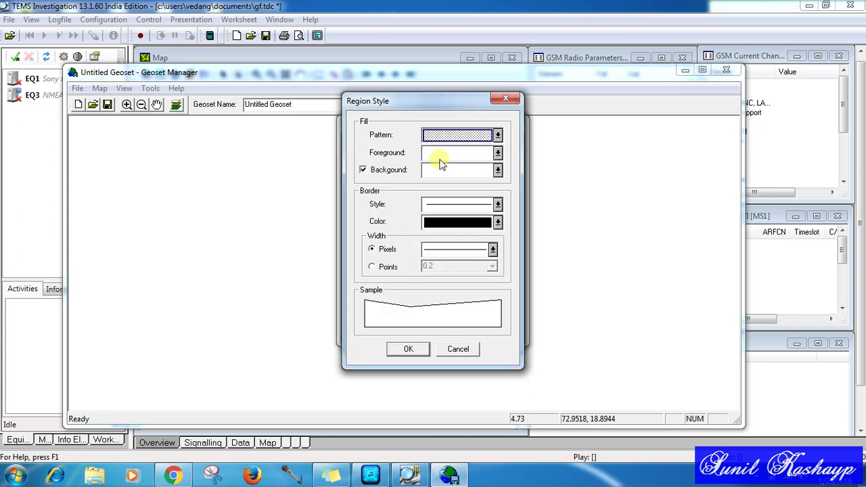
{"action": "left_click", "coordinate": [441, 155]}
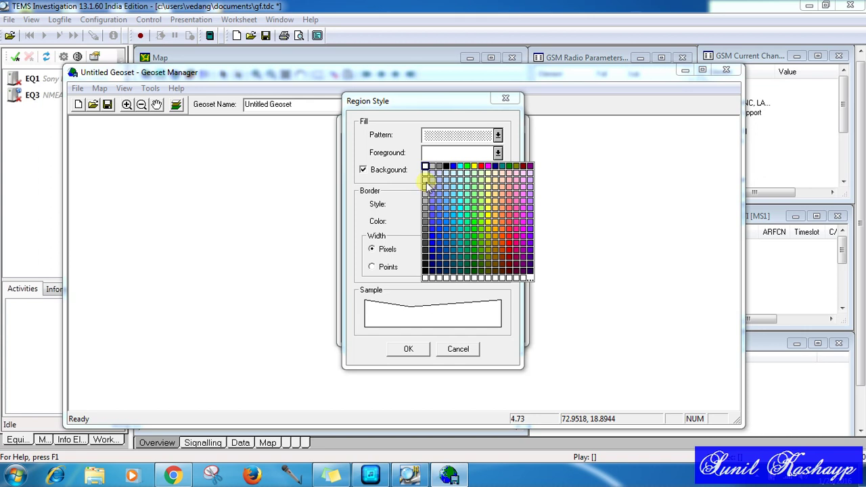
{"action": "left_click", "coordinate": [431, 181]}
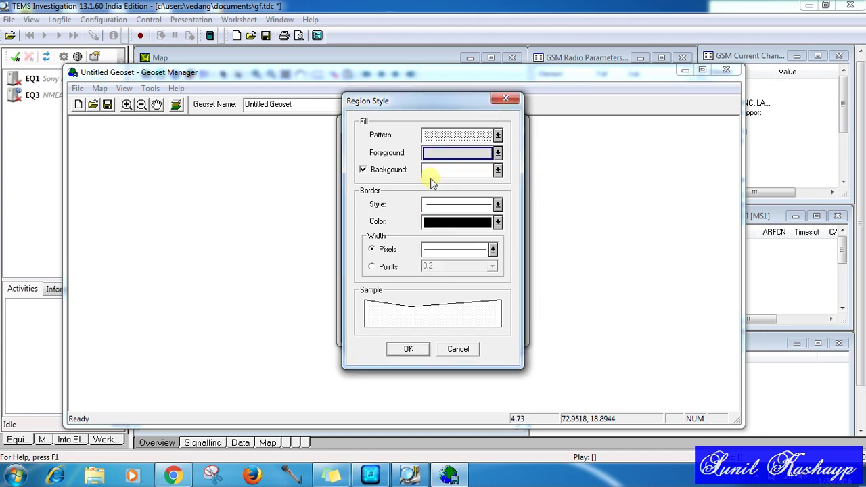
{"action": "left_click", "coordinate": [426, 170]}
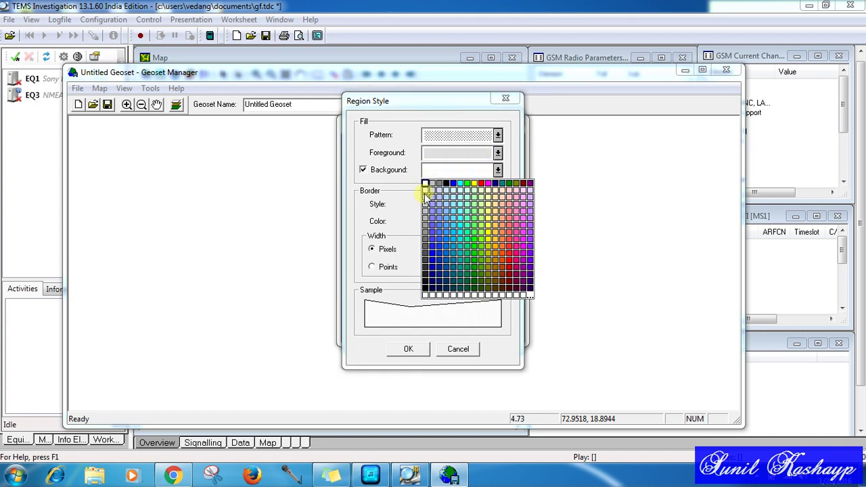
{"action": "left_click", "coordinate": [425, 194]}
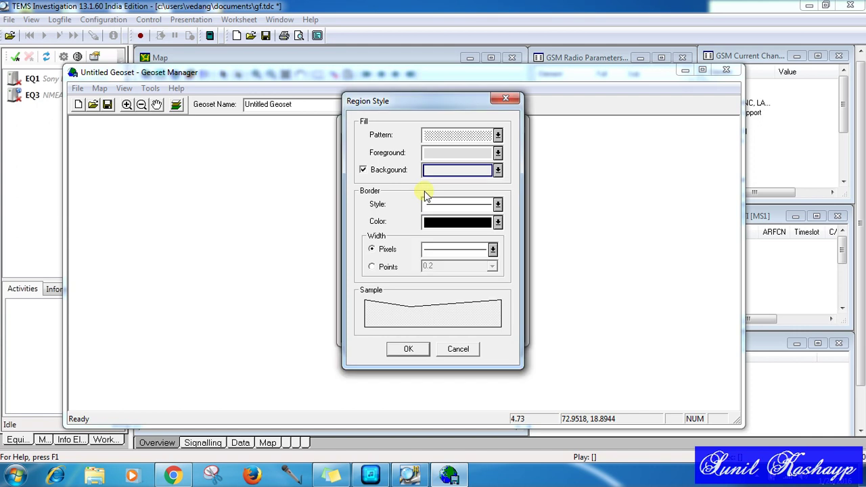
{"action": "left_click", "coordinate": [410, 350]}
{"action": "left_click", "coordinate": [409, 335]}
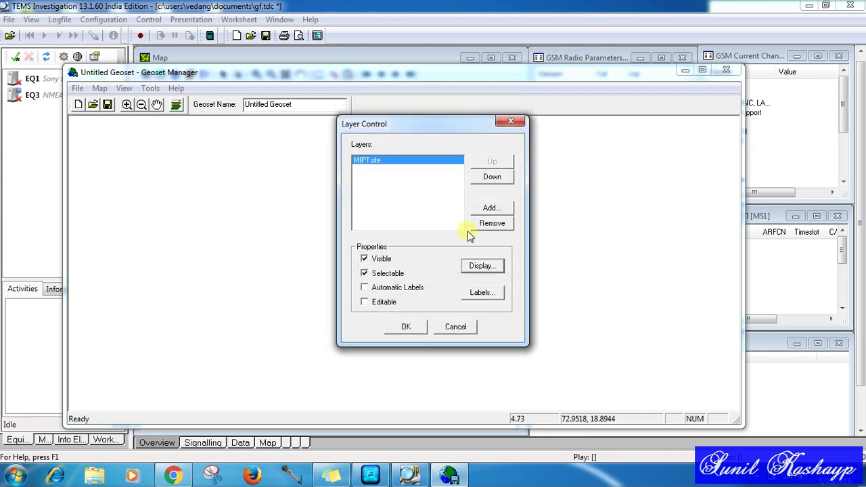
Add the Vector_Maharashtra layer from tems data > Maharshtra vector > Updated Vector and apply the geoset's layer setup.
{"action": "left_click", "coordinate": [492, 210]}
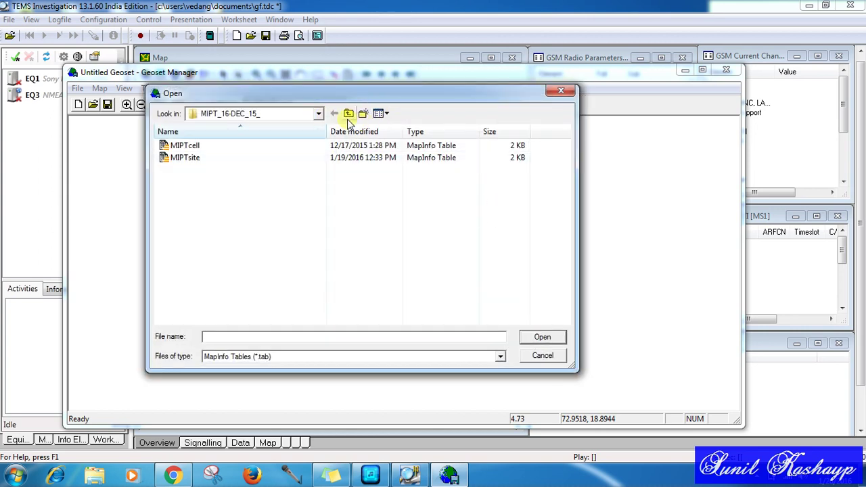
{"action": "left_click", "coordinate": [348, 115]}
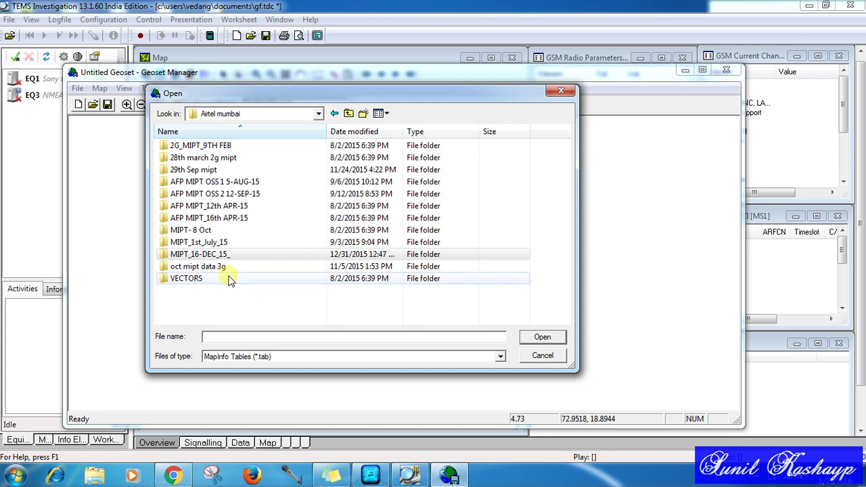
{"action": "left_click", "coordinate": [347, 114]}
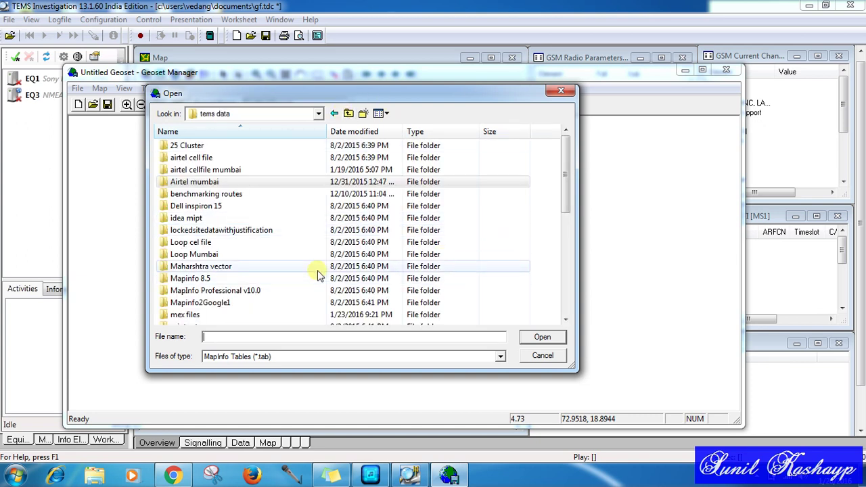
{"action": "double_click", "coordinate": [276, 268]}
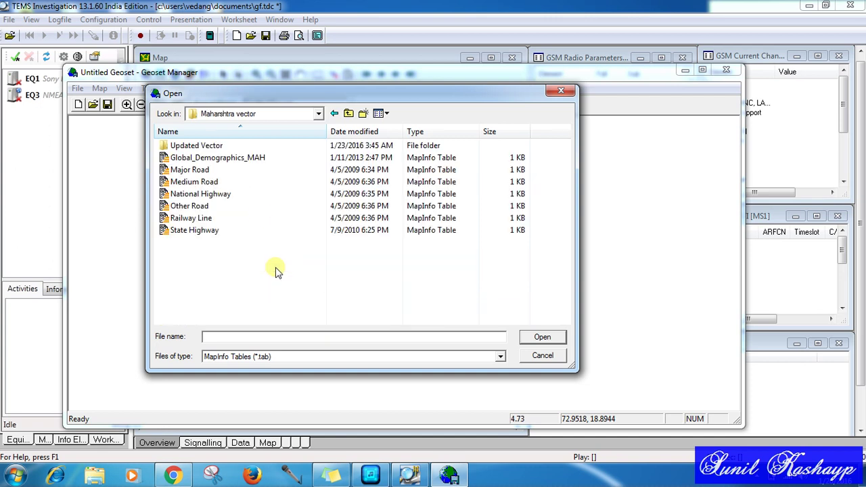
{"action": "double_click", "coordinate": [221, 152]}
{"action": "double_click", "coordinate": [221, 151]}
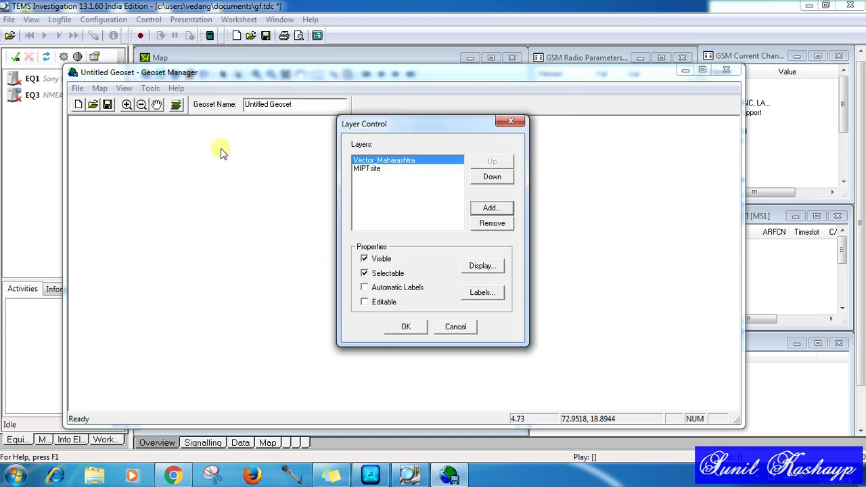
{"action": "left_click", "coordinate": [406, 329]}
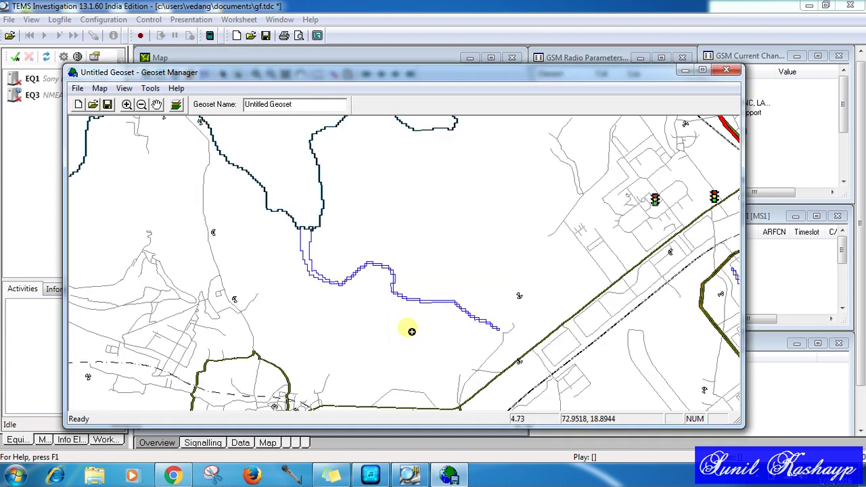
Examine the site sectors over the Mumbai road vectors, from the regional overview down to the streets around the roundabout.
{"action": "left_click", "coordinate": [141, 105]}
{"action": "left_click", "coordinate": [331, 271]}
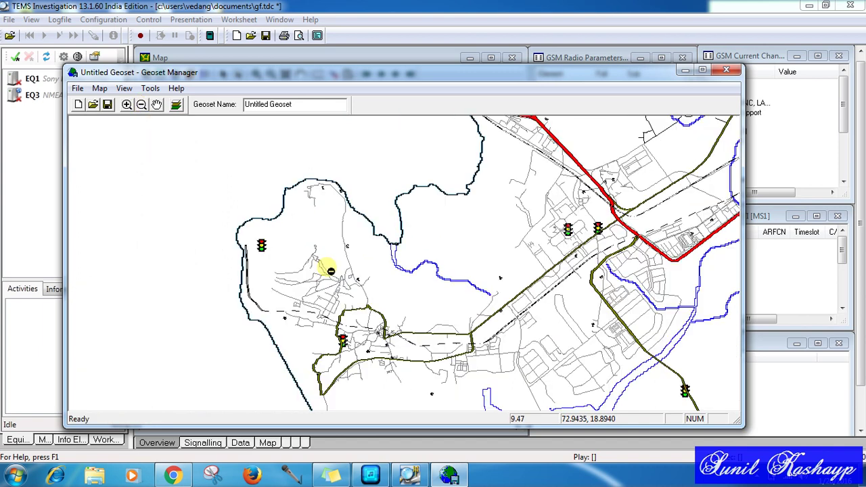
{"action": "left_click", "coordinate": [553, 345]}
{"action": "left_click", "coordinate": [555, 346]}
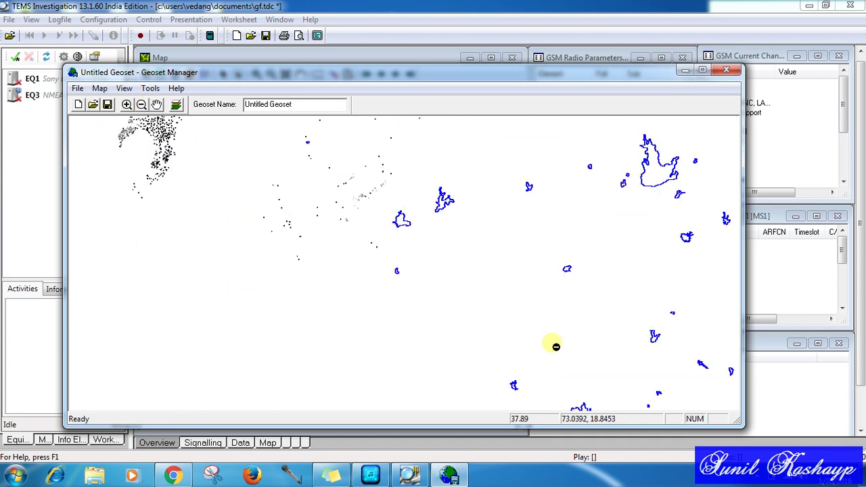
{"action": "left_click", "coordinate": [156, 105]}
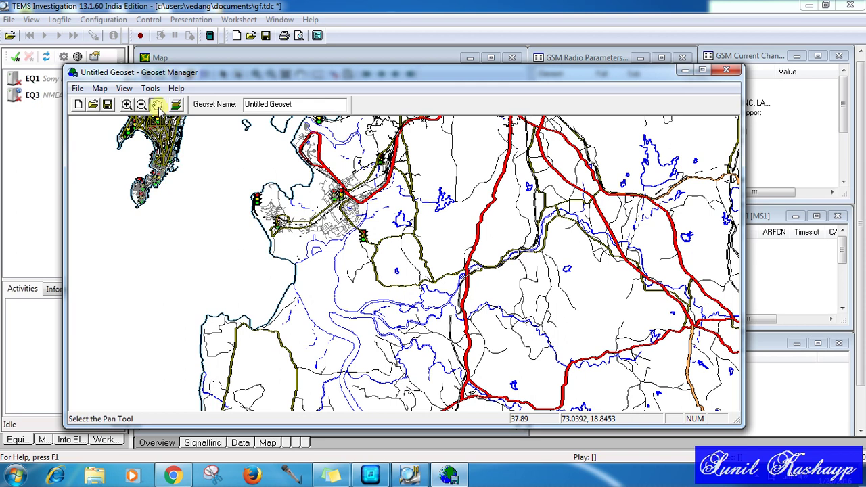
{"action": "left_click_drag", "start_coordinate": [354, 170], "coordinate": [477, 354]}
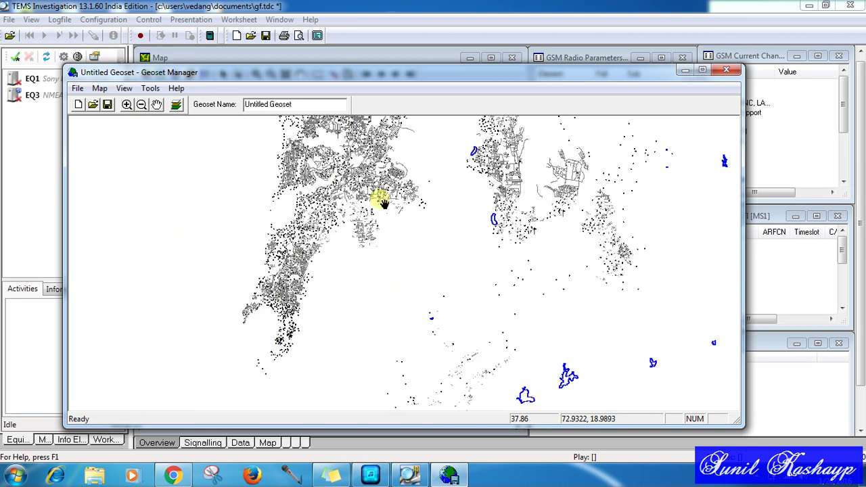
{"action": "left_click", "coordinate": [127, 105]}
{"action": "left_click_drag", "start_coordinate": [324, 196], "coordinate": [408, 266]}
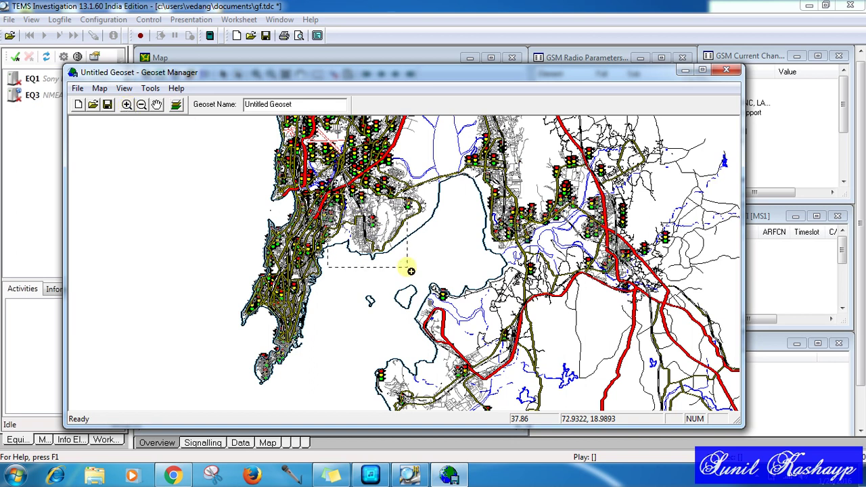
{"action": "left_click_drag", "start_coordinate": [188, 162], "coordinate": [346, 280]}
{"action": "left_click_drag", "start_coordinate": [164, 160], "coordinate": [317, 305]}
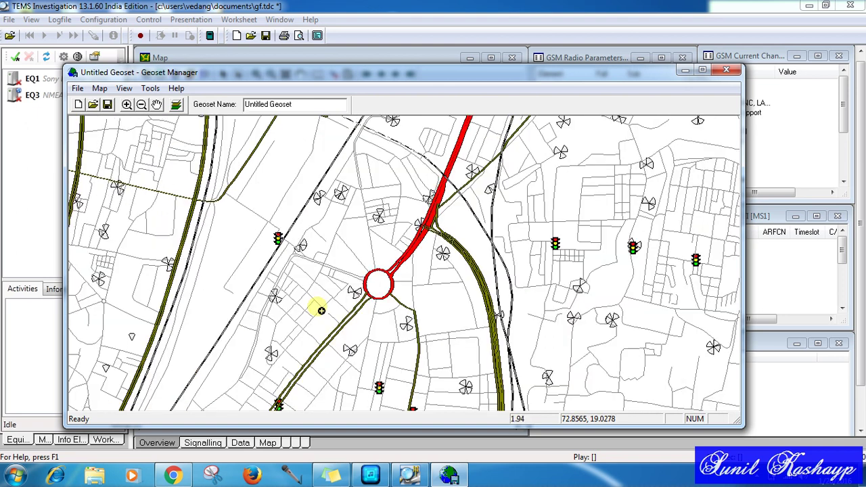
{"action": "left_click", "coordinate": [379, 295]}
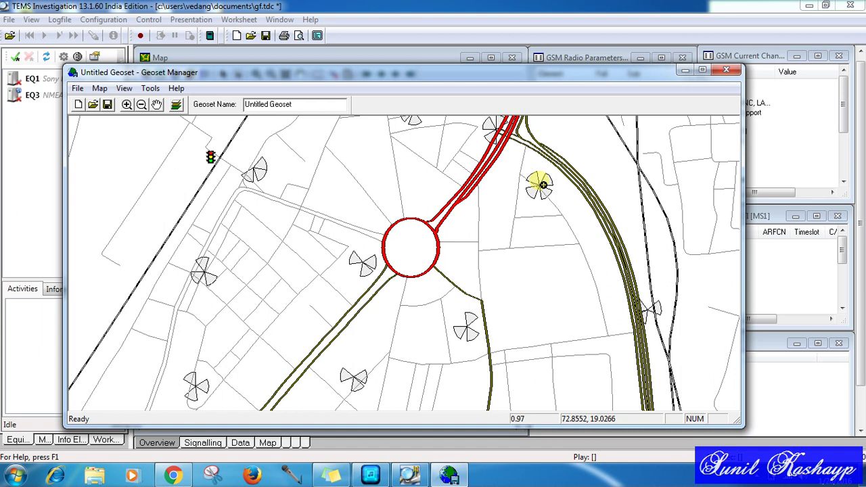
{"action": "left_click", "coordinate": [78, 91]}
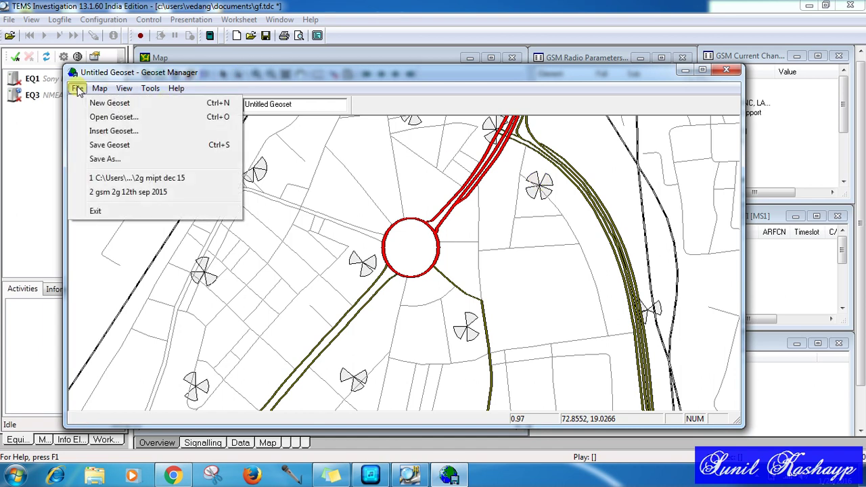
{"action": "left_click", "coordinate": [111, 149]}
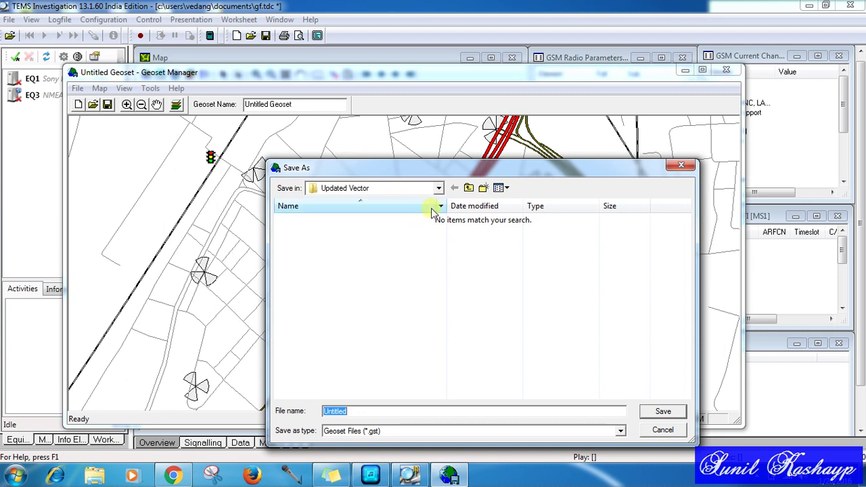
{"action": "left_click", "coordinate": [663, 431]}
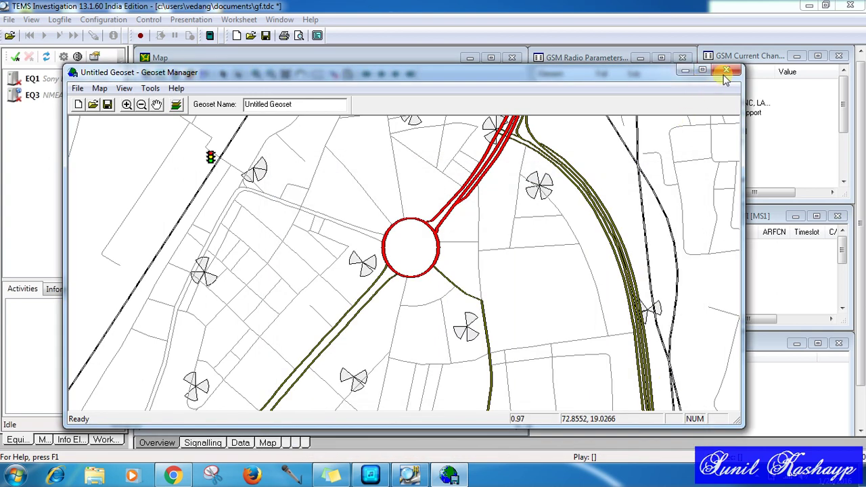
Close Geoset Manager without saving the untitled geoset and load the 2g mipt dec 15 geoset into the Map window.
{"action": "left_click", "coordinate": [726, 71]}
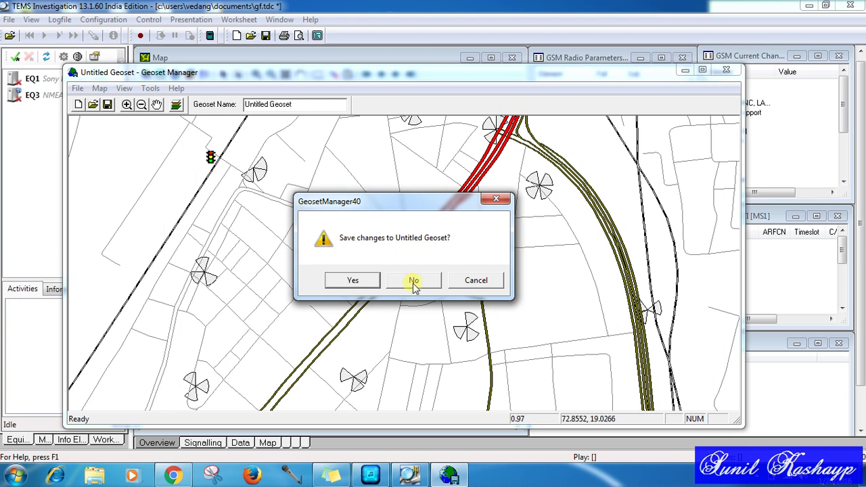
{"action": "left_click", "coordinate": [414, 281]}
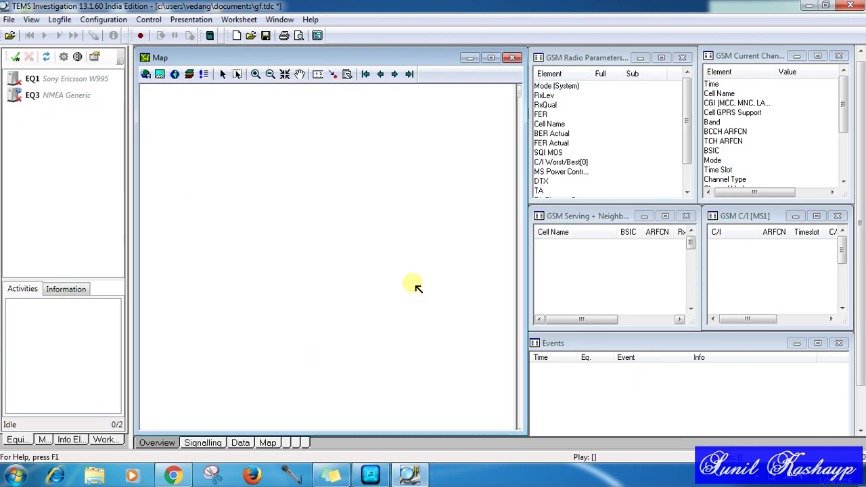
{"action": "left_click", "coordinate": [161, 75]}
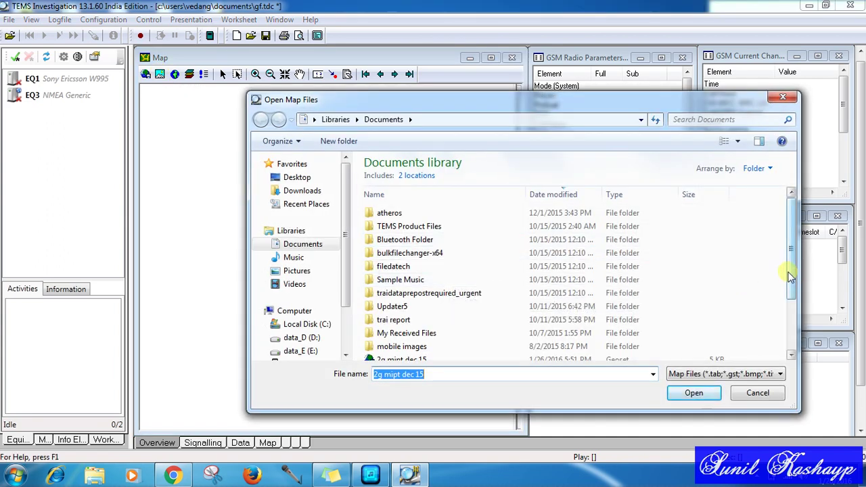
{"action": "scroll", "coordinate": [790, 276], "scroll_direction": "down", "scroll_amount": 2}
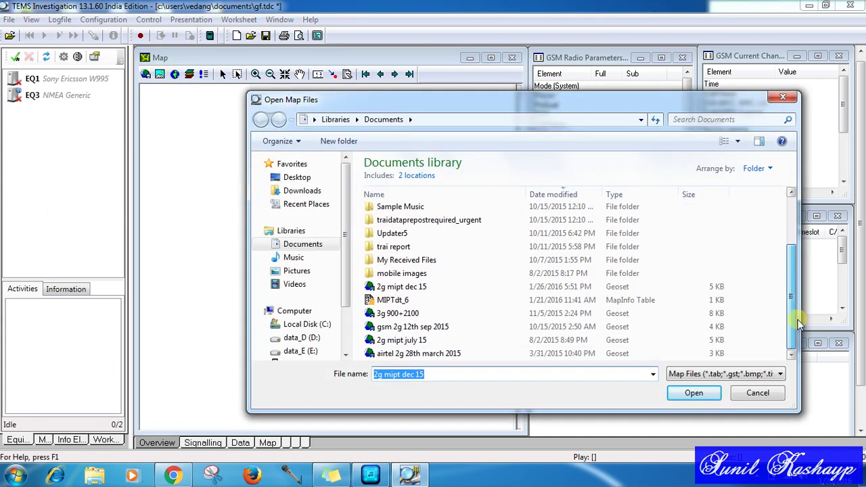
{"action": "double_click", "coordinate": [417, 287]}
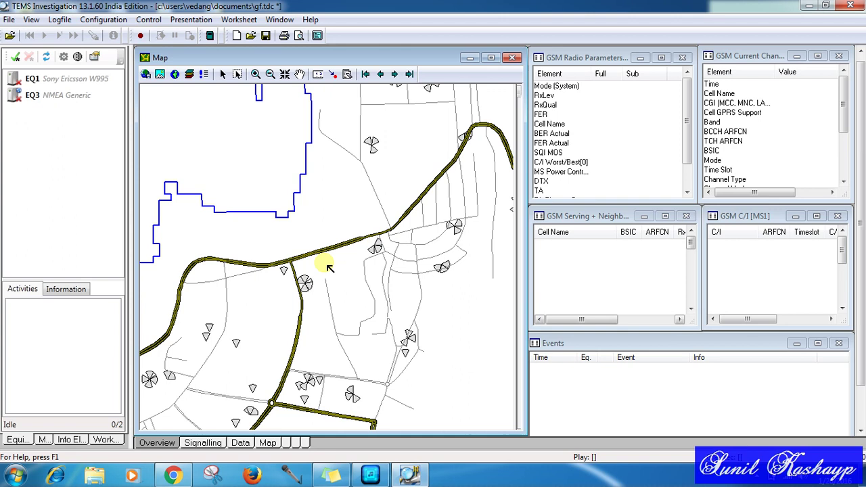
{"action": "left_click", "coordinate": [190, 76]}
{"action": "left_click", "coordinate": [489, 209]}
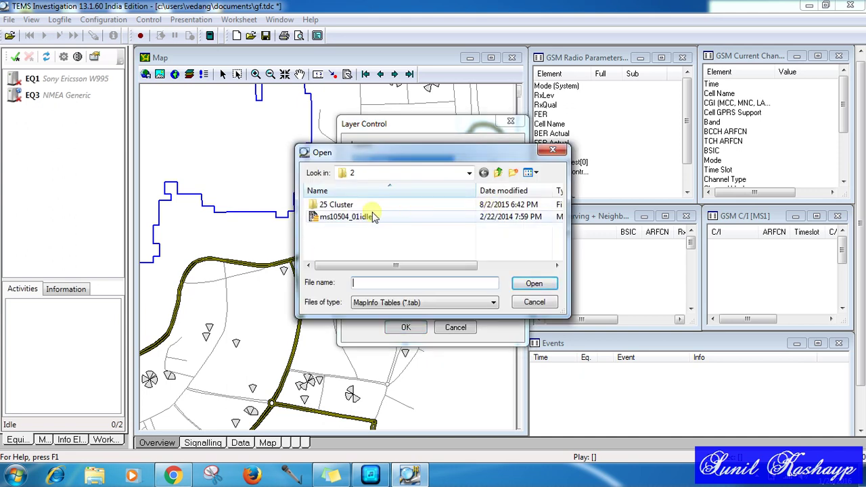
{"action": "left_click", "coordinate": [553, 150]}
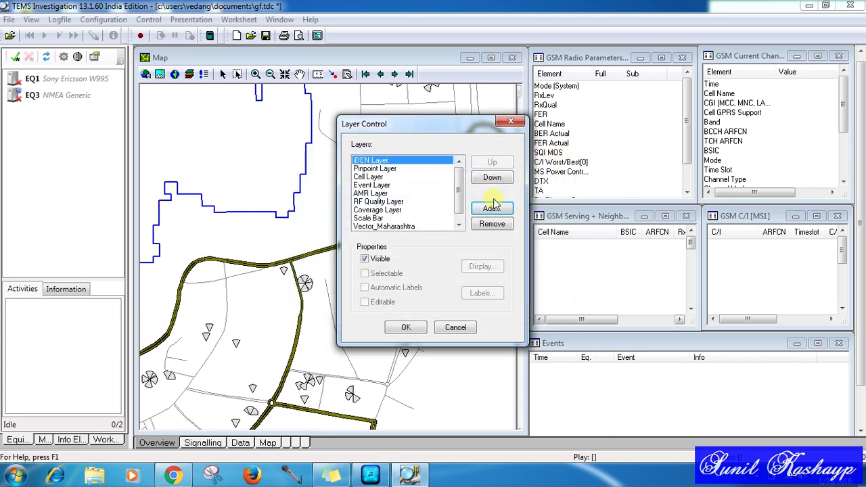
{"action": "left_click", "coordinate": [414, 327]}
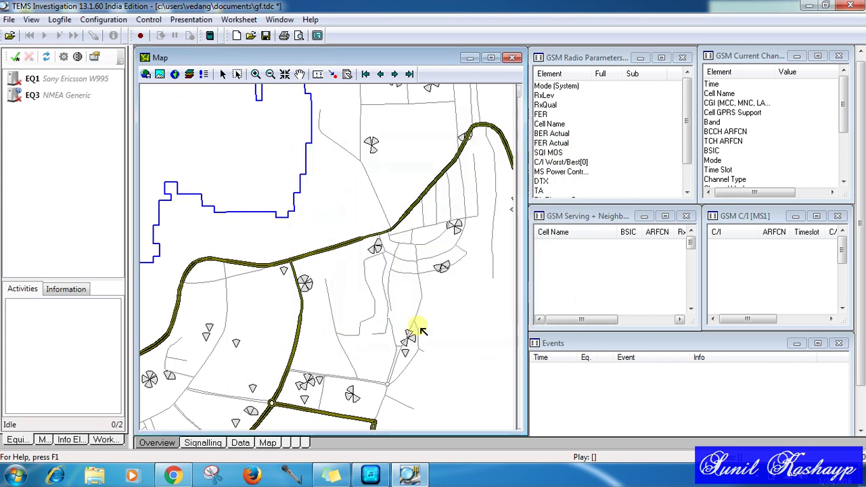
In the map's theme settings, leave only the MS1 RxLev Sub (dBm) - RxQual Sub theme enabled under the Coverage Layer.
{"action": "left_click", "coordinate": [204, 75]}
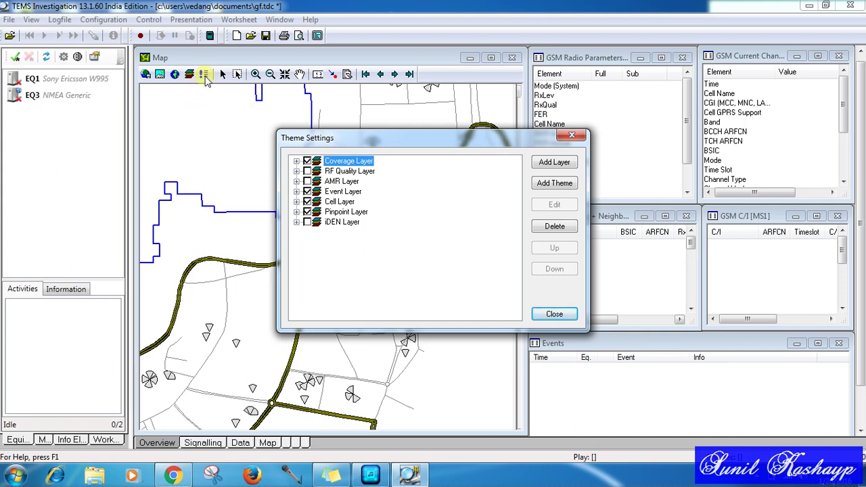
{"action": "left_click", "coordinate": [296, 161]}
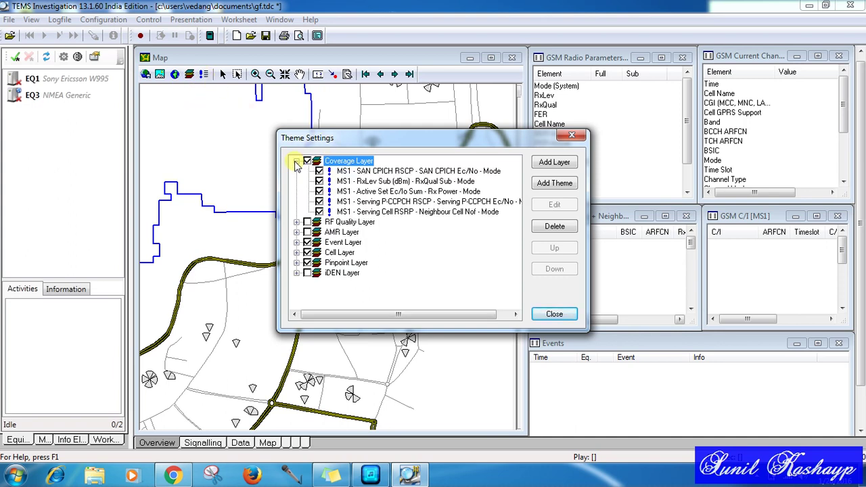
{"action": "left_click", "coordinate": [319, 171]}
{"action": "left_click", "coordinate": [319, 181]}
{"action": "left_click", "coordinate": [319, 192]}
{"action": "left_click", "coordinate": [319, 202]}
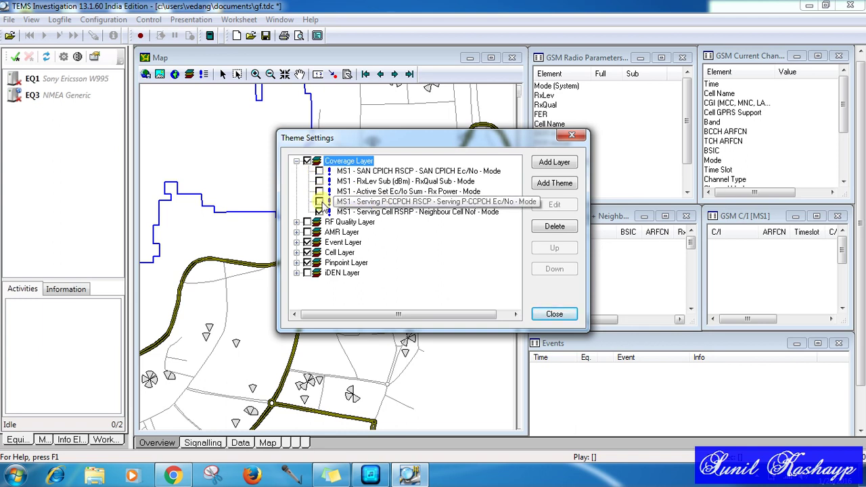
{"action": "left_click", "coordinate": [319, 211]}
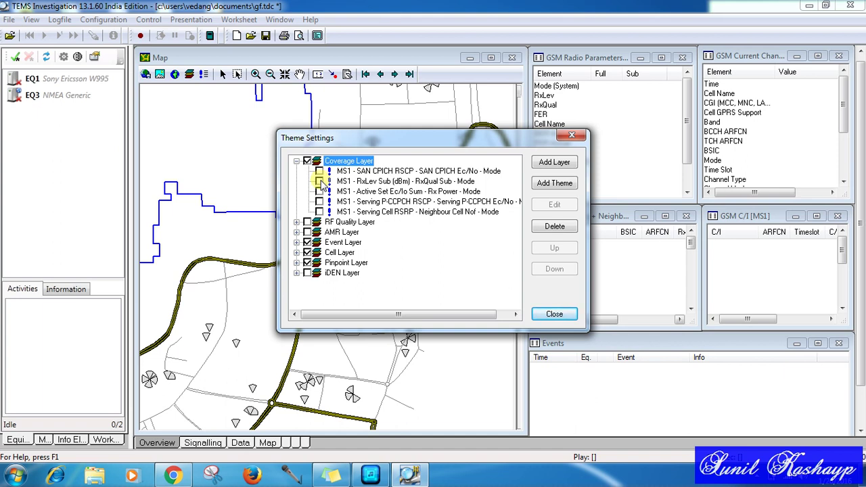
{"action": "left_click", "coordinate": [320, 182]}
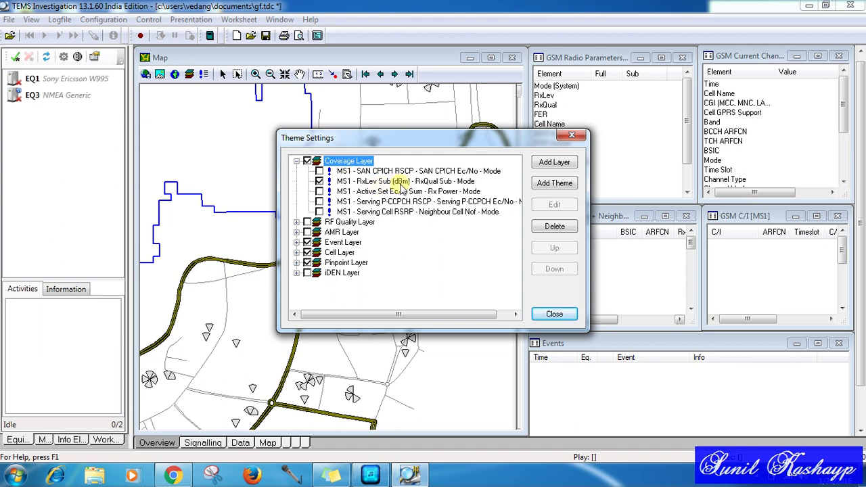